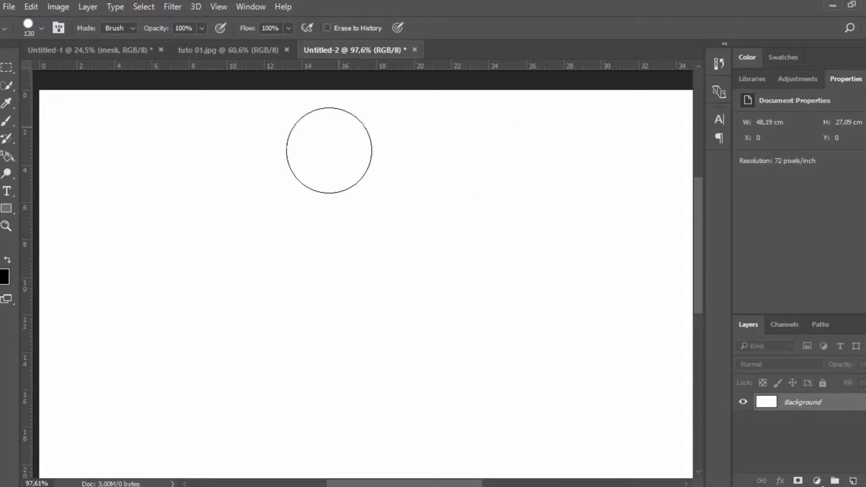
- Pan across the blank Untitled-2 canvas and bring up the File menu
drag(541, 245, 483, 226)
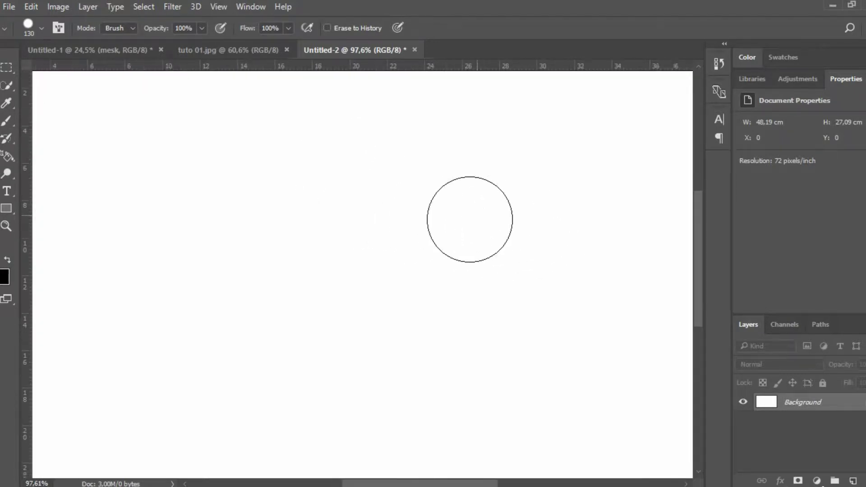
click(8, 7)
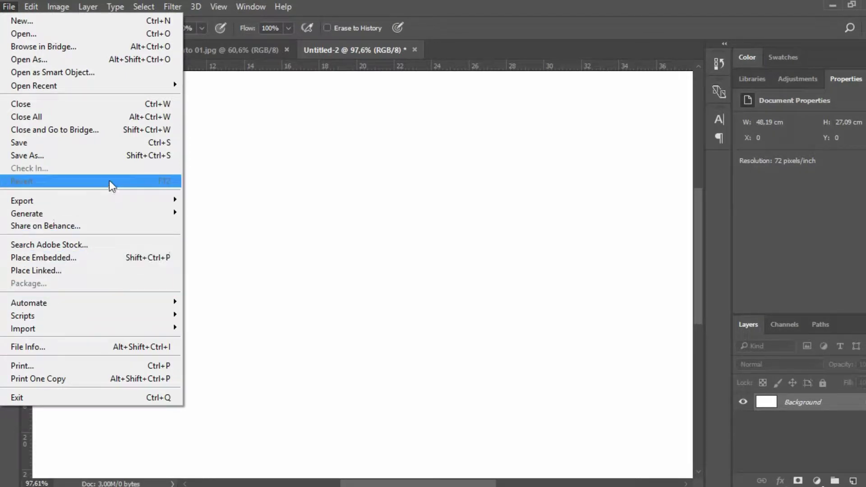
- Place the anime boy render as an embedded layer, nudged slightly lower, and commit it
click(116, 260)
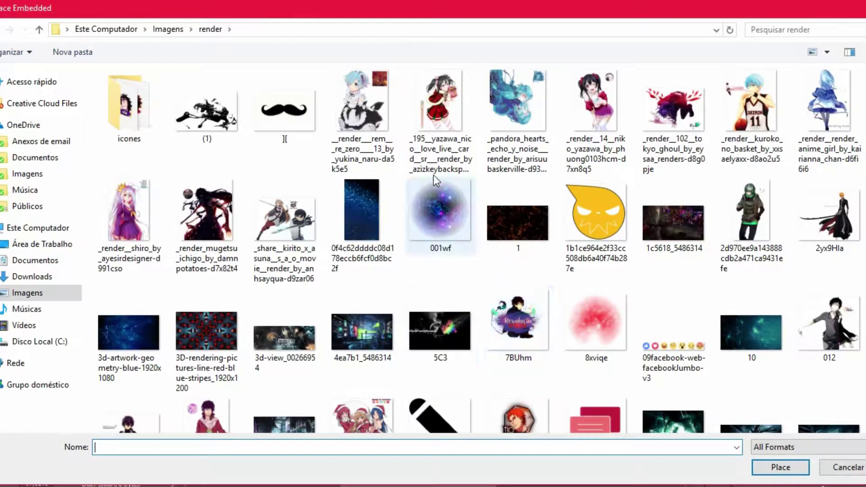
scroll(279, 349, down, 3)
scroll(203, 262, down, 5)
scroll(136, 183, up, 10)
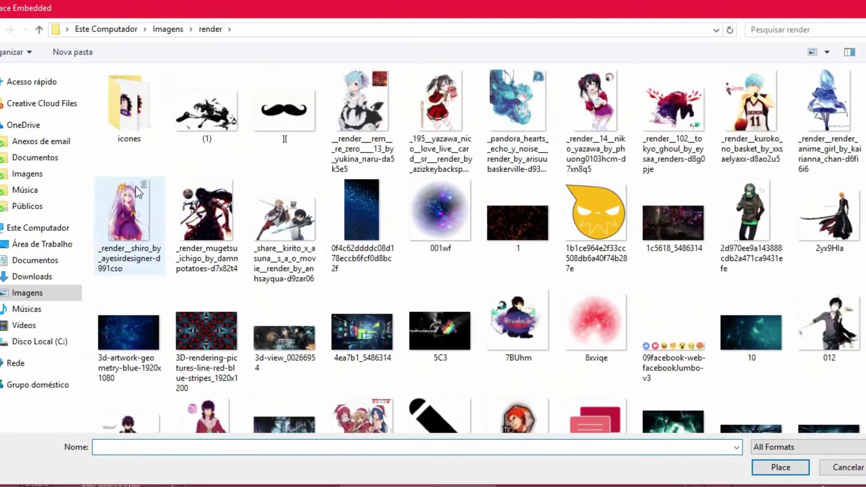
click(139, 405)
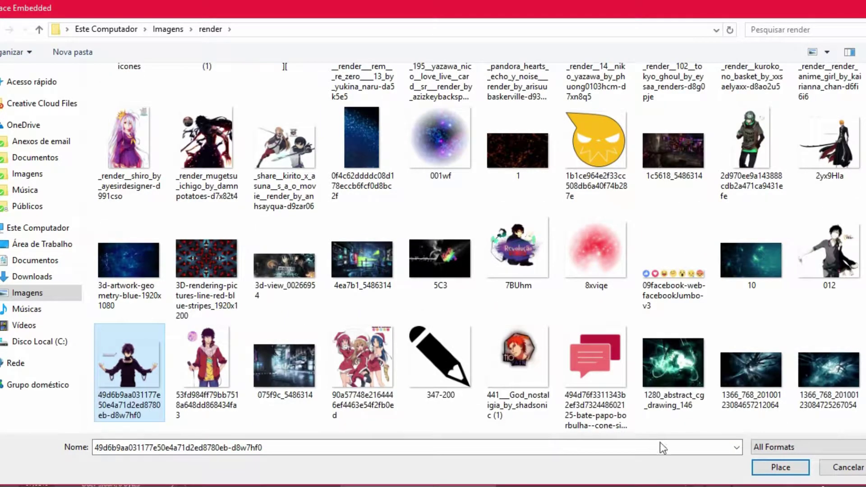
click(778, 467)
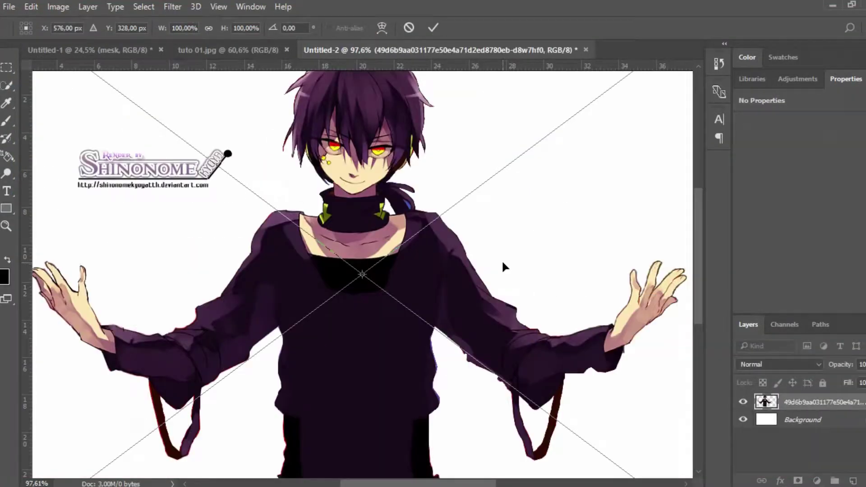
scroll(501, 258, down, 3)
drag(360, 303, 340, 291)
key(Return)
key(e)
scroll(563, 233, up, 2)
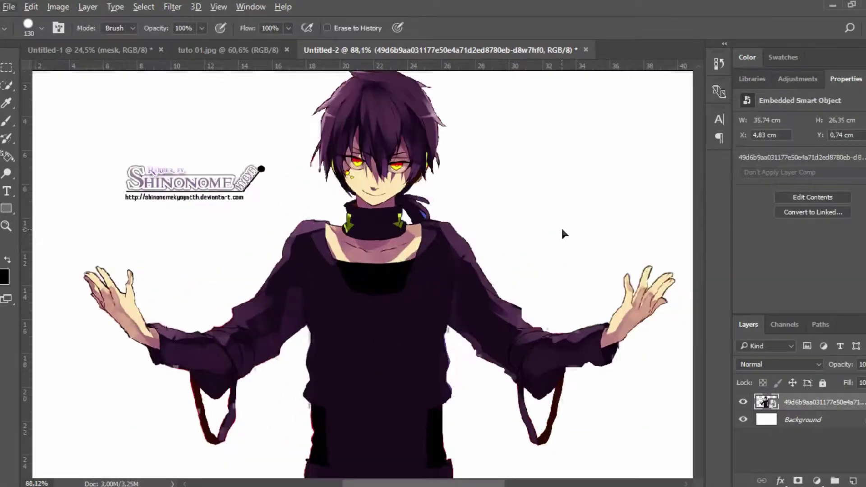
scroll(532, 253, up, 1)
scroll(532, 254, up, 1)
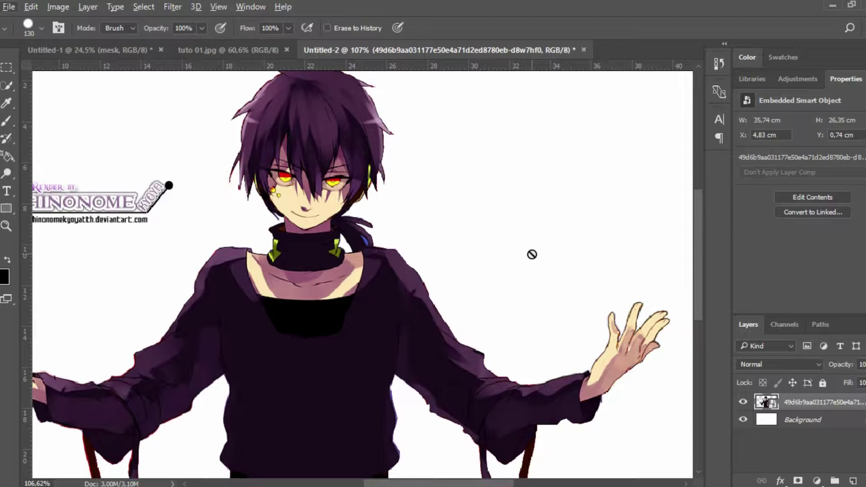
drag(450, 267, 582, 317)
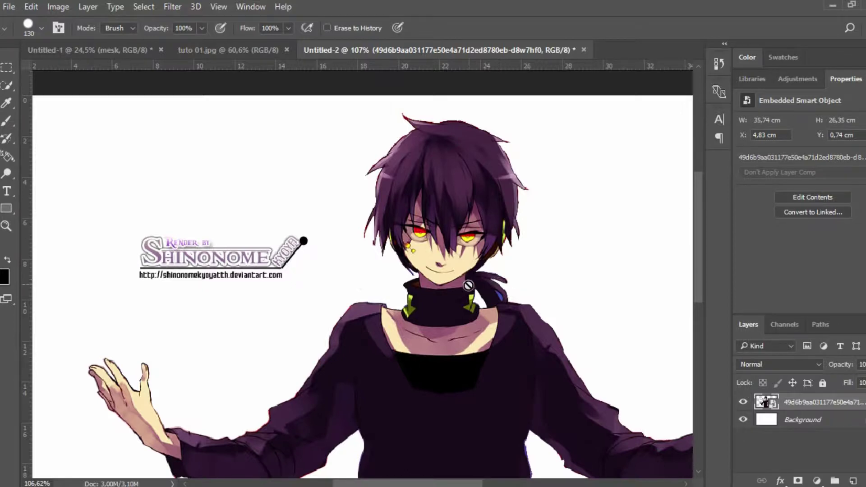
drag(468, 285, 551, 283)
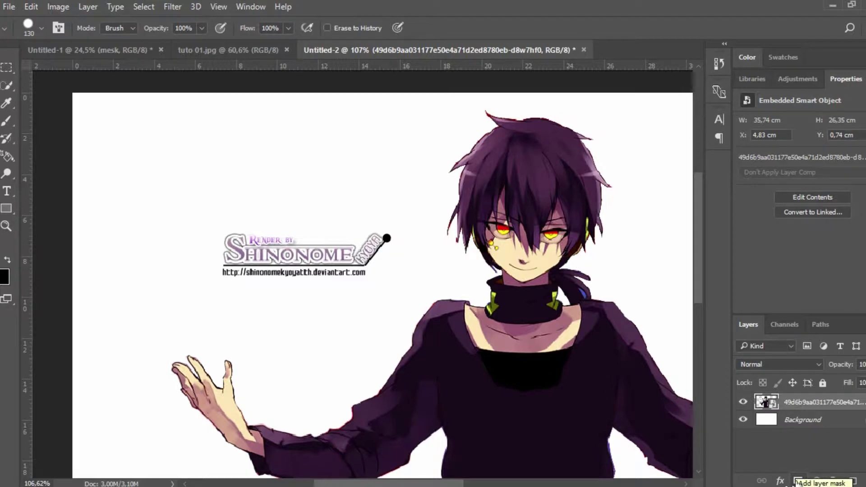
- Add a white layer mask to the character layer and keep the mask selected
click(798, 480)
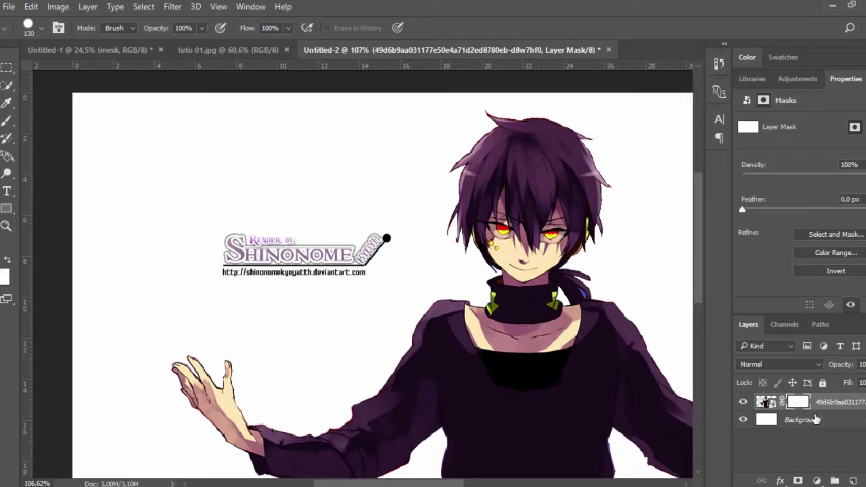
click(769, 421)
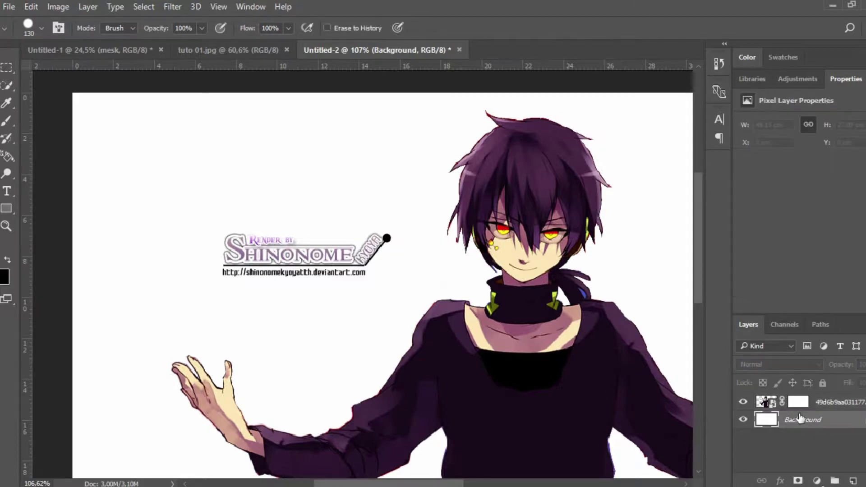
click(798, 404)
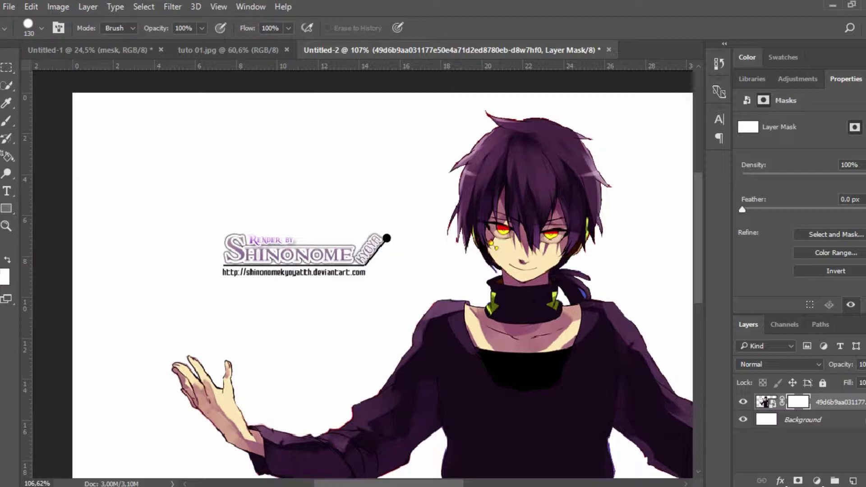
- Select the Brush tool and set its size to 77 px
click(6, 126)
right_click(581, 288)
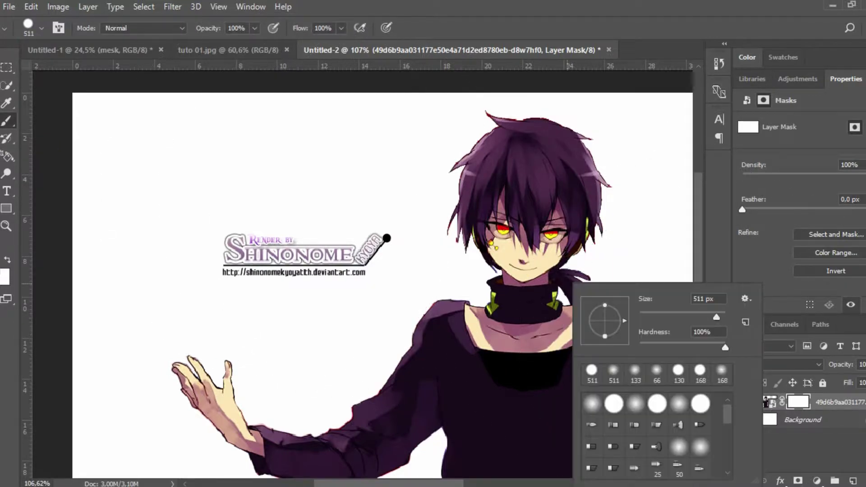
click(464, 265)
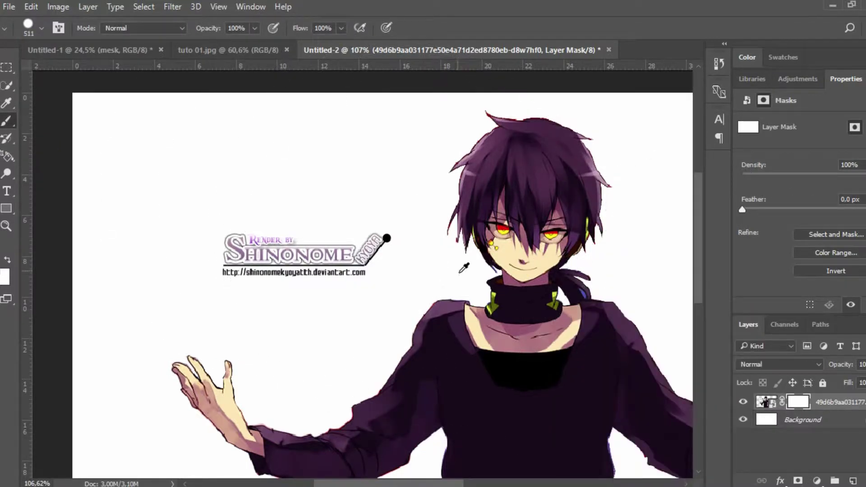
ctrl+right_click(458, 225)
alt+right_click(419, 239)
ctrl+right_click(545, 286)
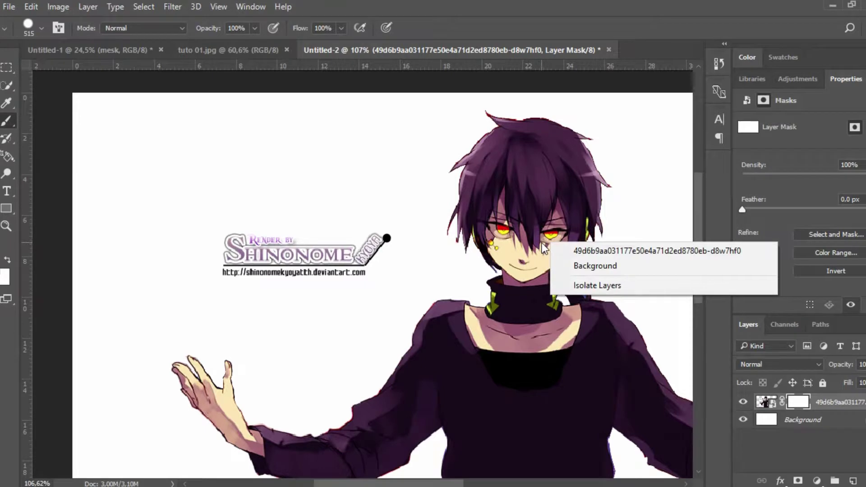
click(519, 192)
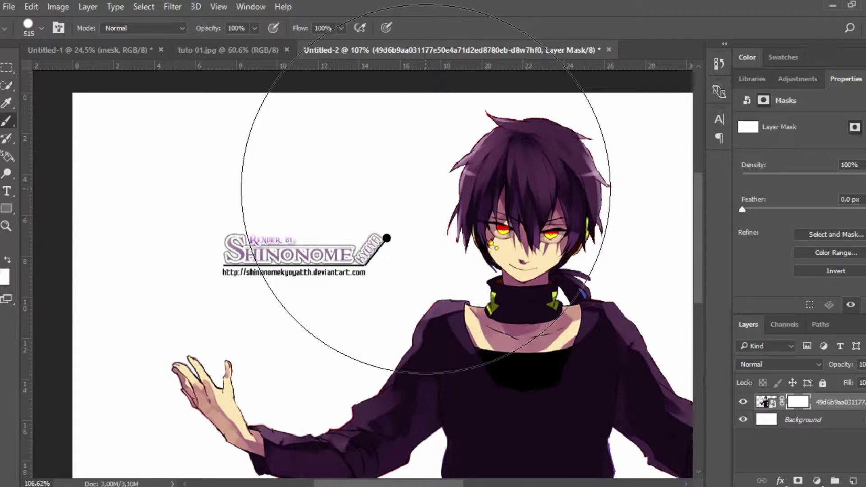
right_click(426, 189)
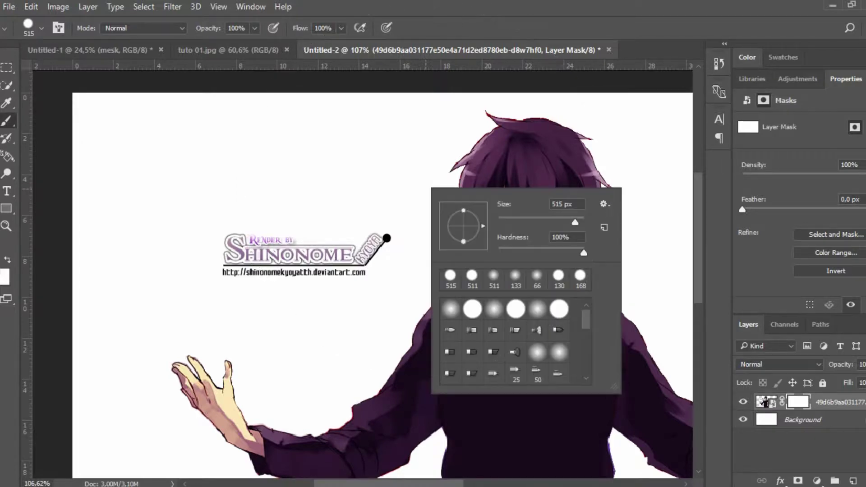
click(530, 216)
key(Return)
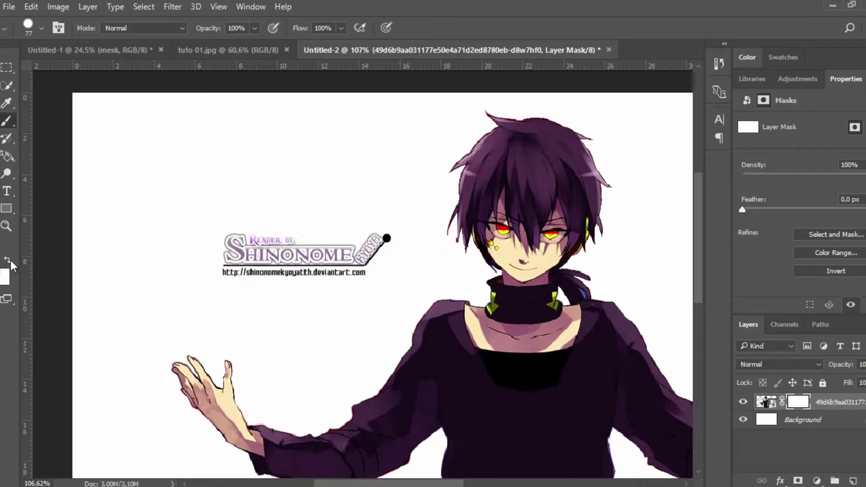
click(5, 277)
- Set the foreground colour to black, #000000
double_click(715, 389)
text(000000)
click(781, 185)
- Paint black on the mask over the watermark and its URL to hide them
mouse_move(238, 223)
mouse_down()
mouse_move(248, 293)
mouse_move(276, 220)
mouse_move(309, 290)
mouse_move(368, 244)
mouse_move(323, 273)
mouse_move(251, 244)
mouse_move(154, 232)
mouse_up()
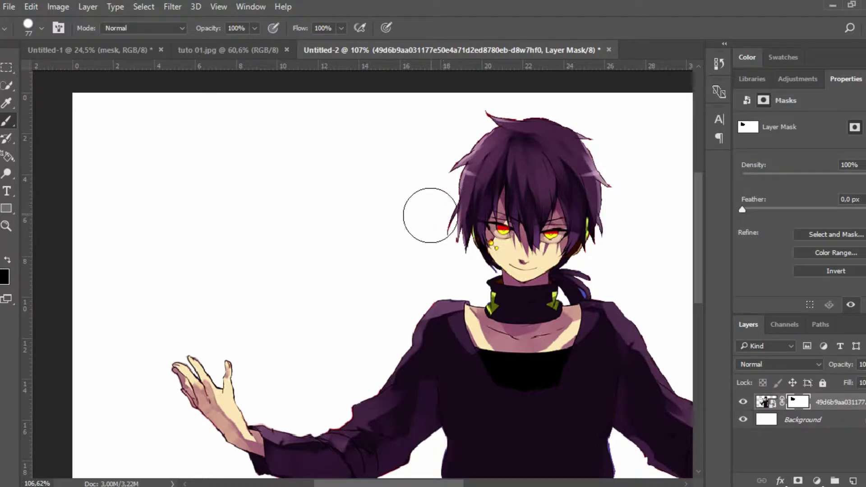
mouse_move(367, 306)
mouse_down()
mouse_move(325, 300)
mouse_move(286, 255)
mouse_move(213, 245)
mouse_move(229, 268)
mouse_up()
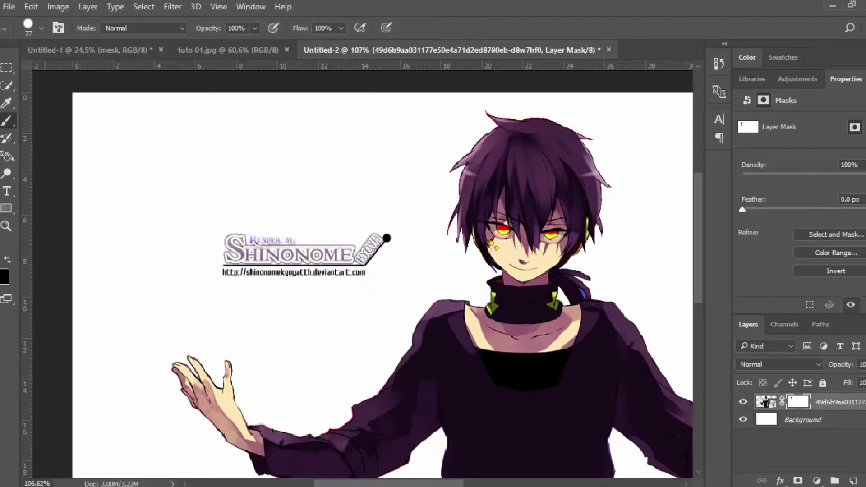
mouse_move(288, 243)
mouse_down()
mouse_move(212, 247)
mouse_move(336, 271)
mouse_move(356, 253)
mouse_up()
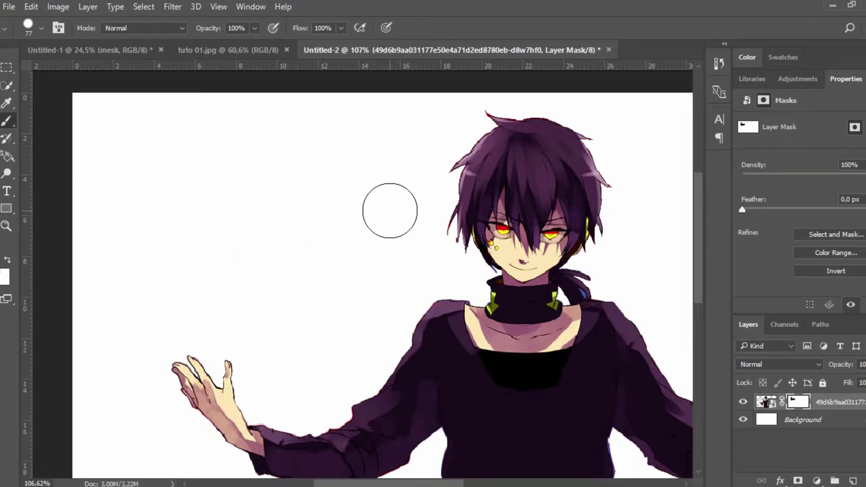
scroll(392, 250, down, 4)
scroll(379, 315, up, 2)
scroll(378, 298, up, 2)
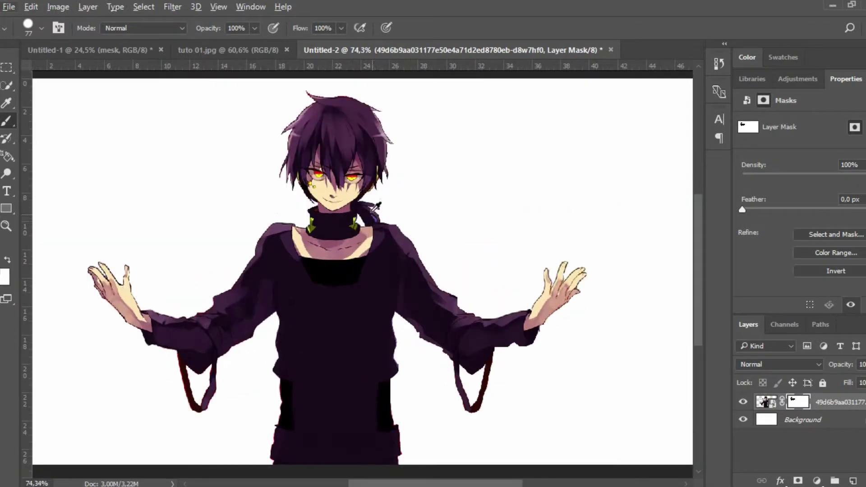
drag(375, 194, 419, 219)
scroll(298, 302, down, 2)
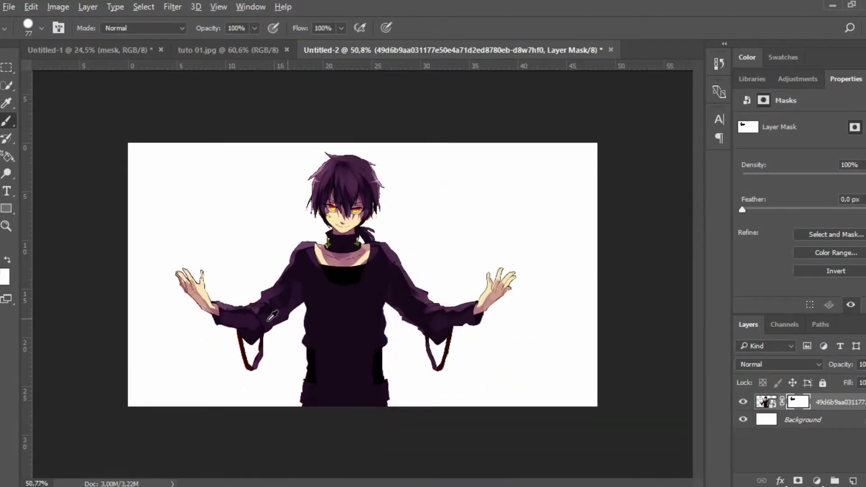
scroll(288, 289, up, 2)
scroll(280, 279, down, 2)
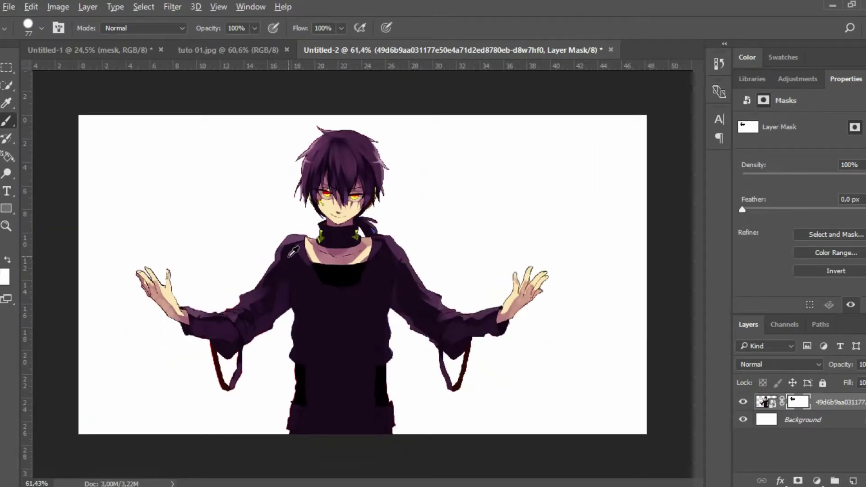
scroll(293, 251, up, 1)
scroll(300, 266, down, 2)
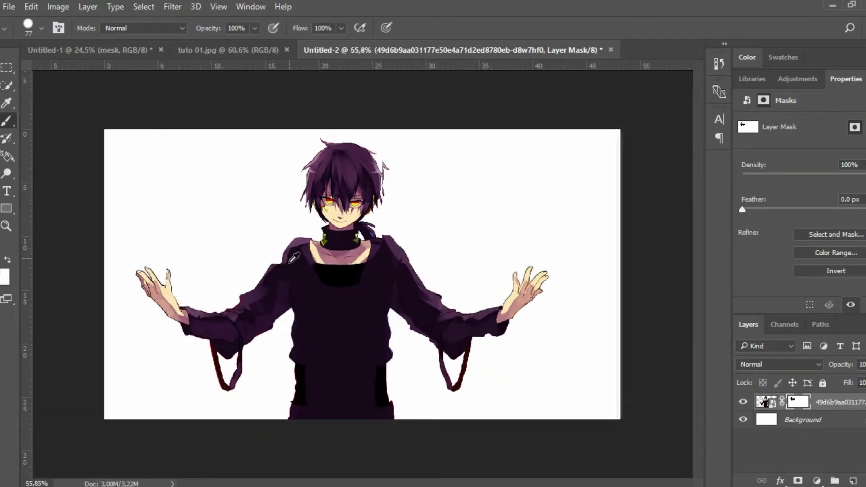
scroll(303, 276, up, 1)
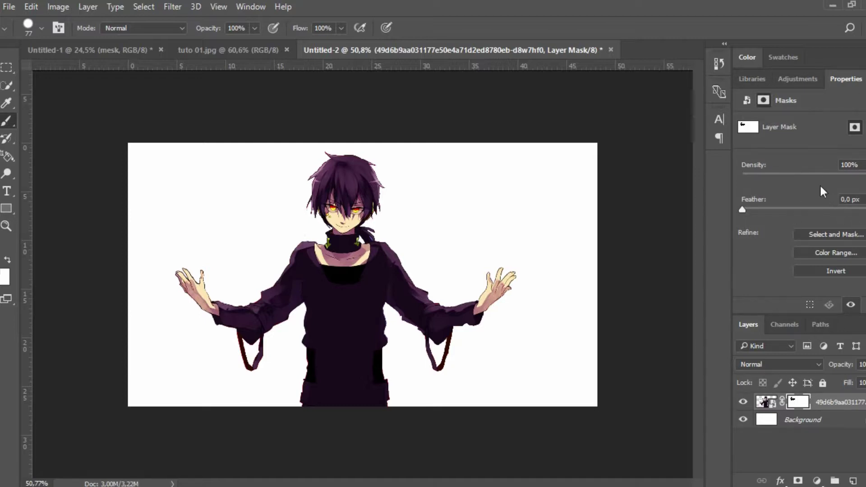
click(791, 175)
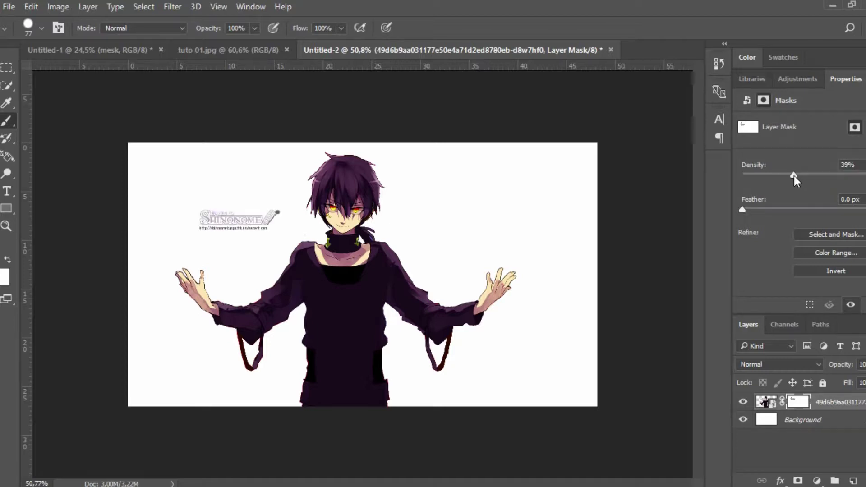
drag(790, 175, 863, 175)
click(805, 209)
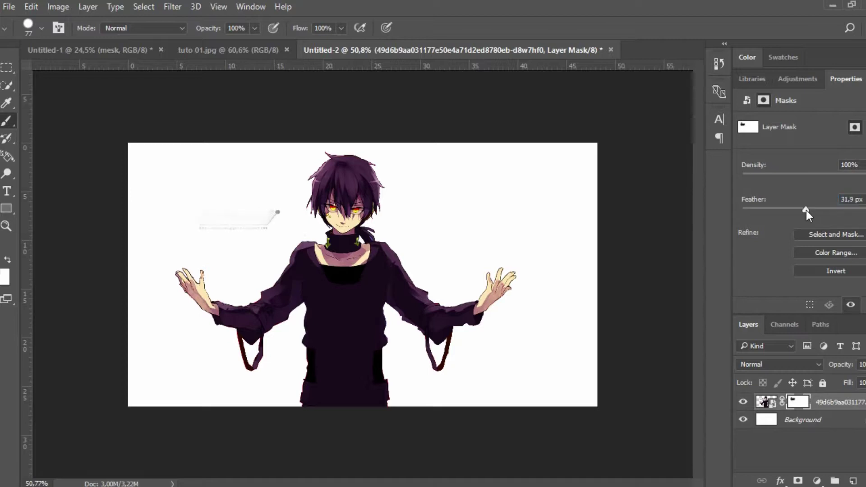
drag(806, 210, 741, 210)
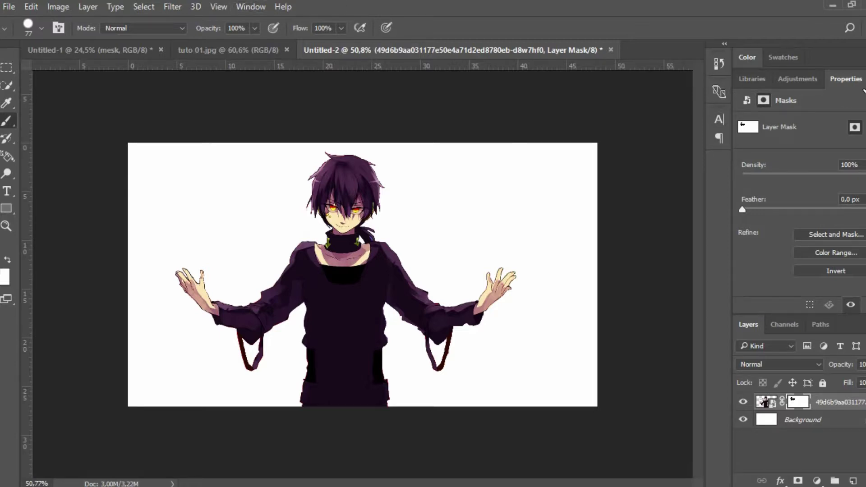
- Check the workspace choices, show the Properties panel, and switch to the Move tool
click(862, 28)
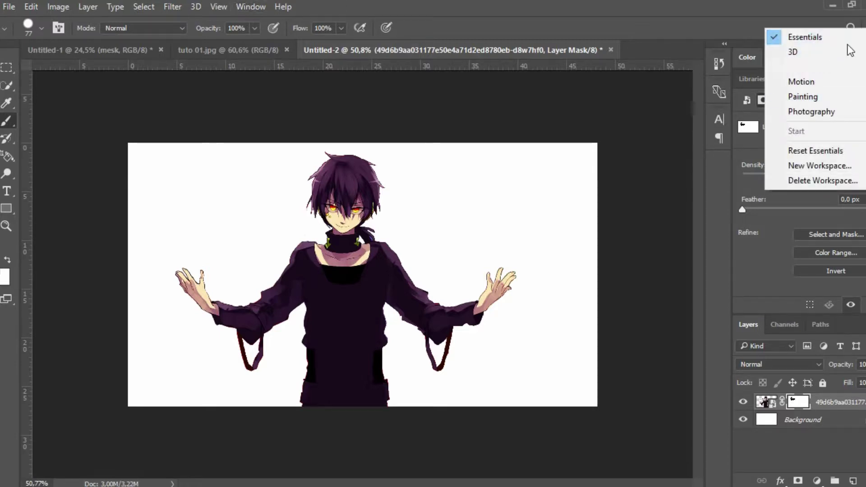
key(Escape)
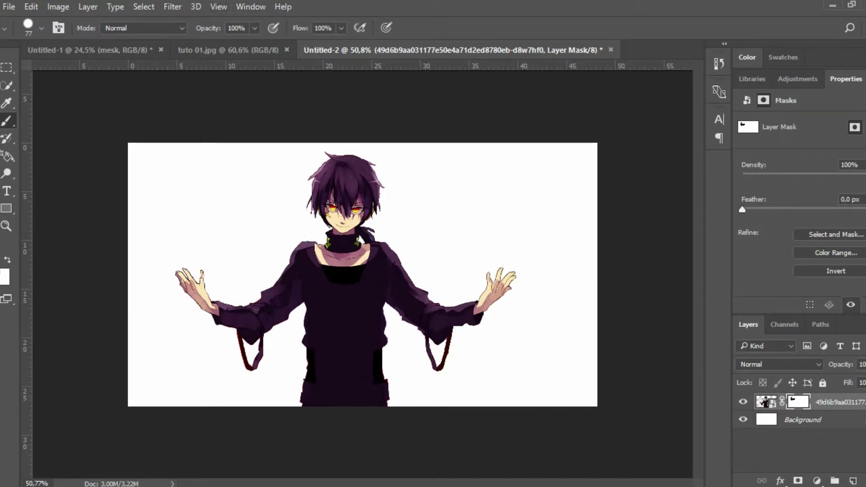
click(250, 6)
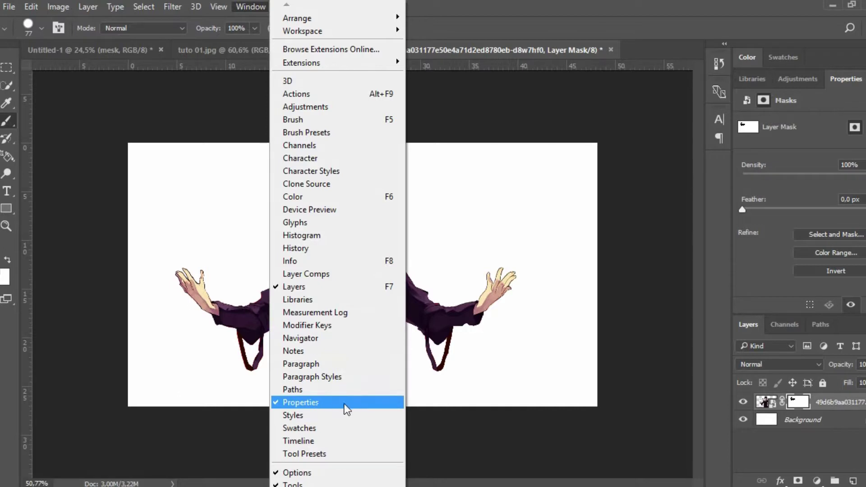
click(598, 224)
scroll(271, 143, up, 2)
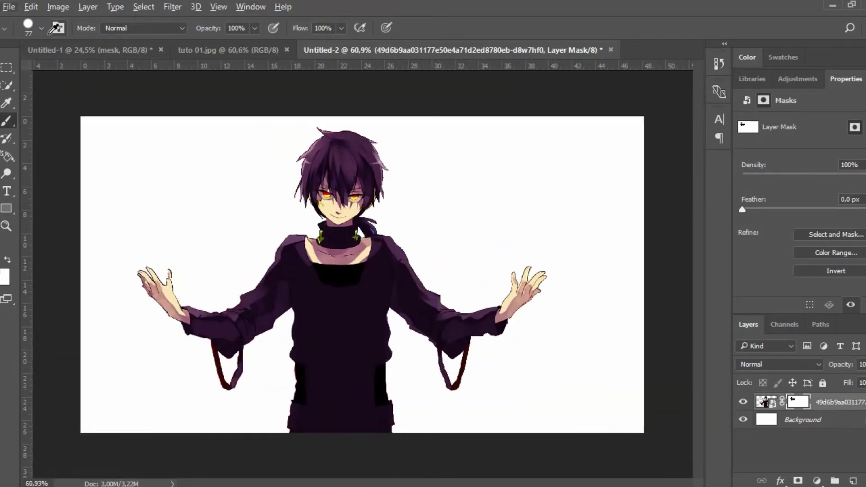
key(v)
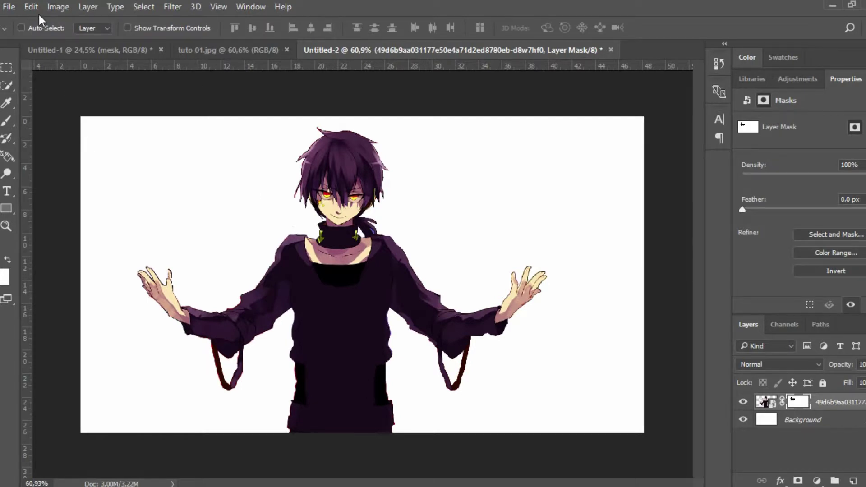
click(9, 6)
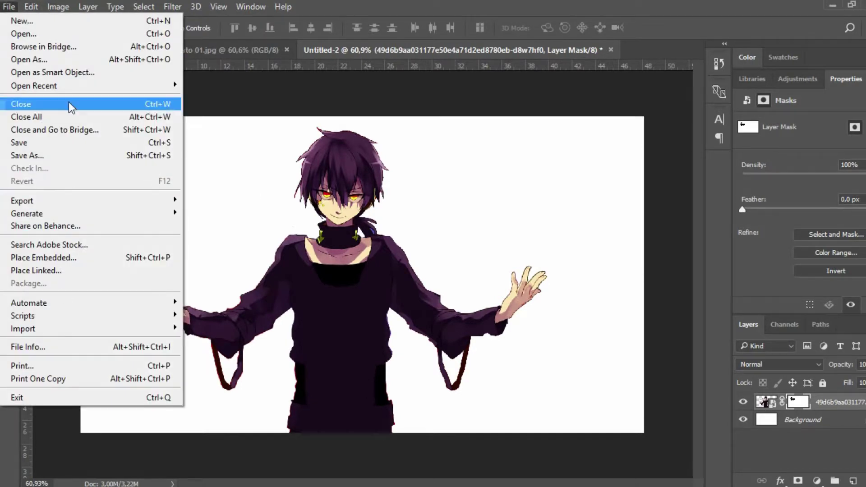
- Place the tuto 01 image from Documentos/tuto as an embedded layer
click(72, 263)
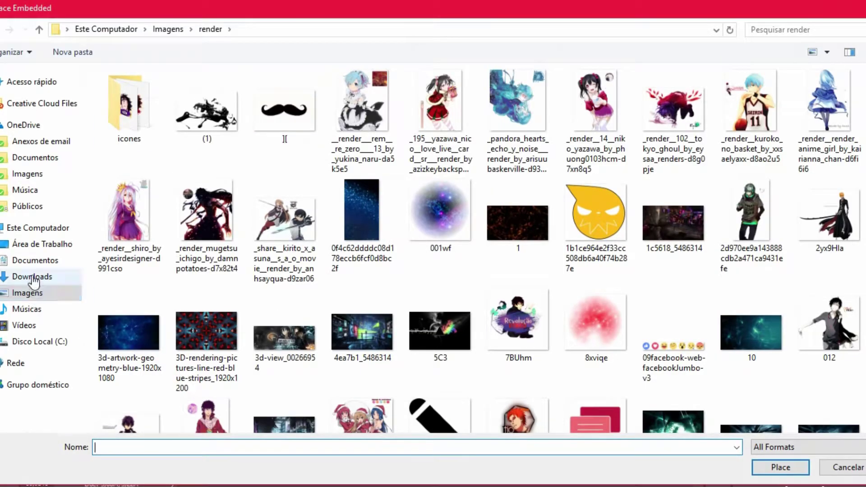
click(35, 262)
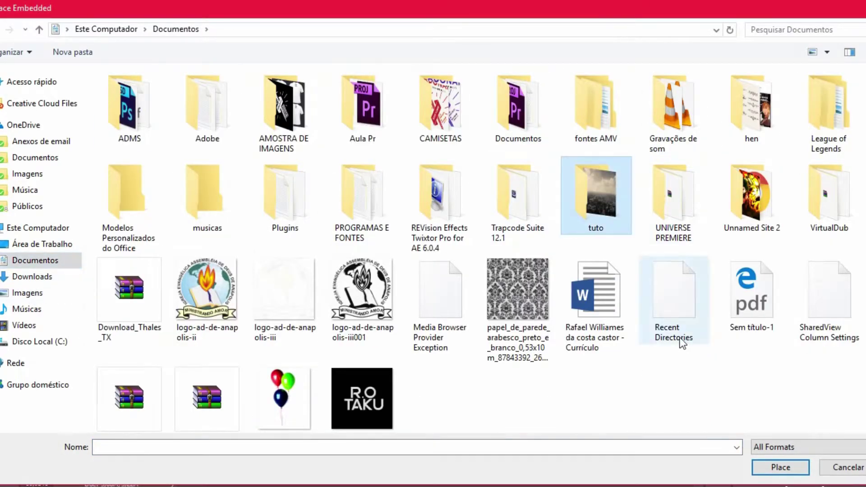
double_click(595, 210)
click(162, 89)
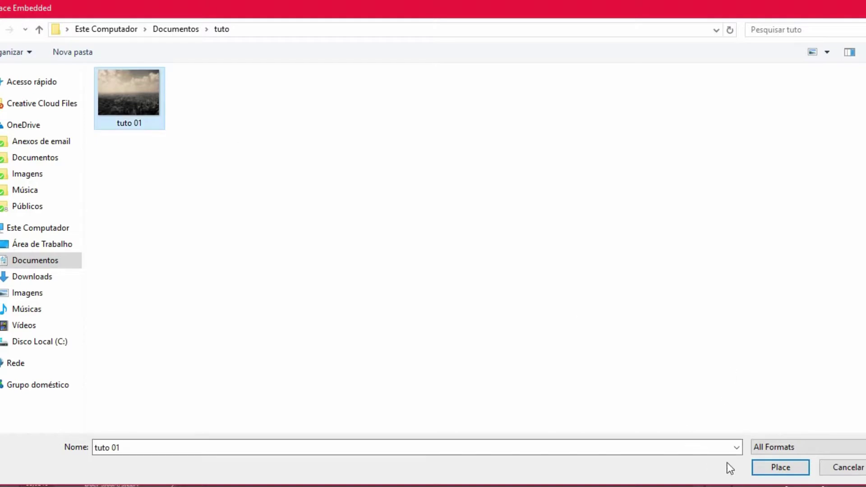
click(776, 473)
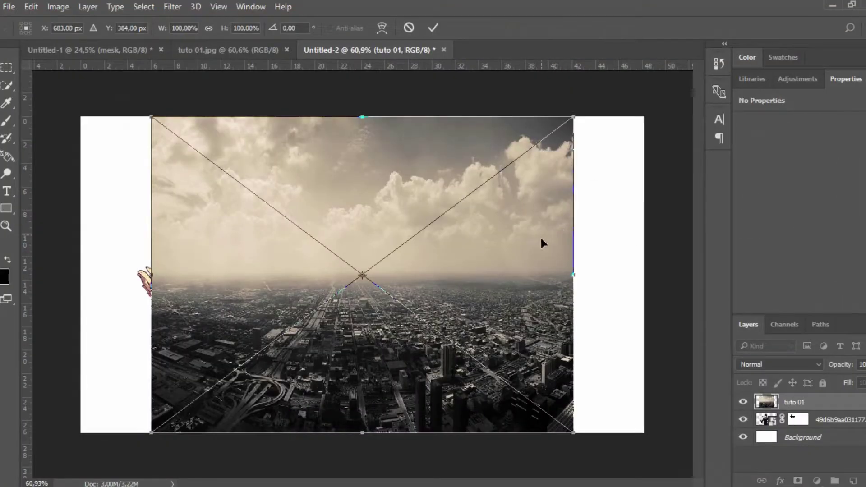
- Scale the city image to fill the canvas and move its layer beneath the character
drag(575, 273, 644, 273)
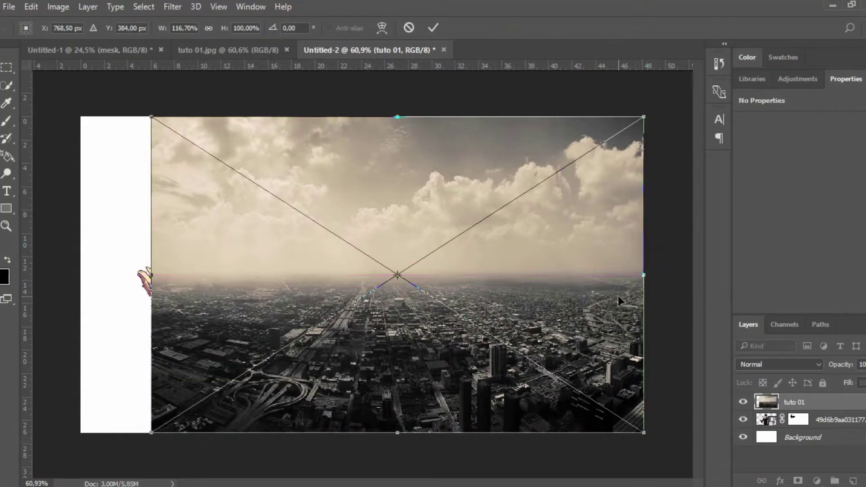
mouse_move(573, 432)
mouse_down()
mouse_move(727, 432)
mouse_move(611, 370)
mouse_up()
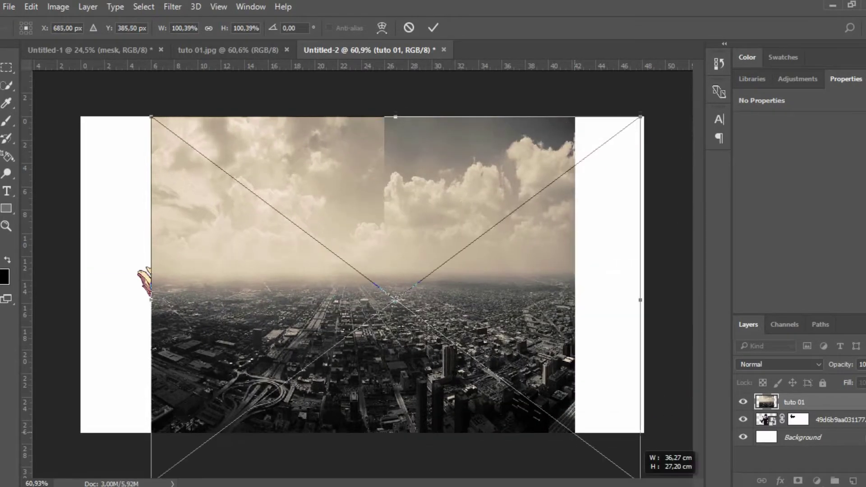
drag(485, 273, 429, 228)
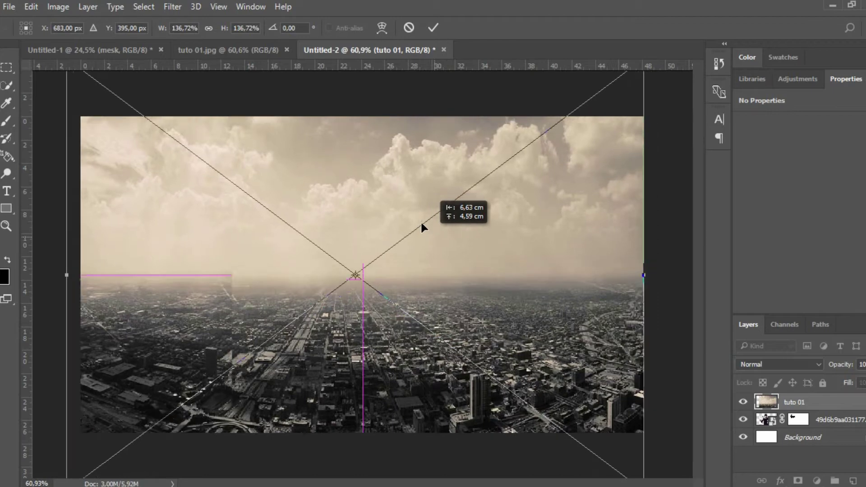
key(Return)
drag(816, 402, 820, 426)
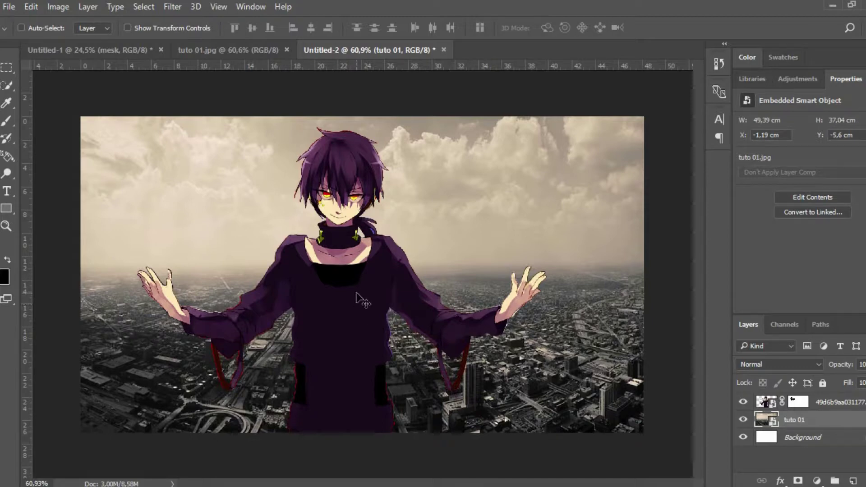
- Select the character layer and nudge it slightly right over the city
ctrl+click(373, 270)
drag(373, 265, 402, 264)
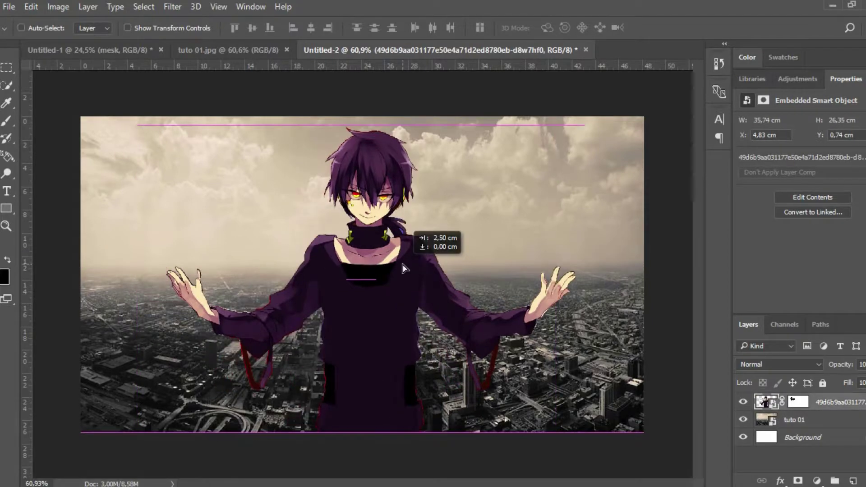
scroll(406, 265, up, 2)
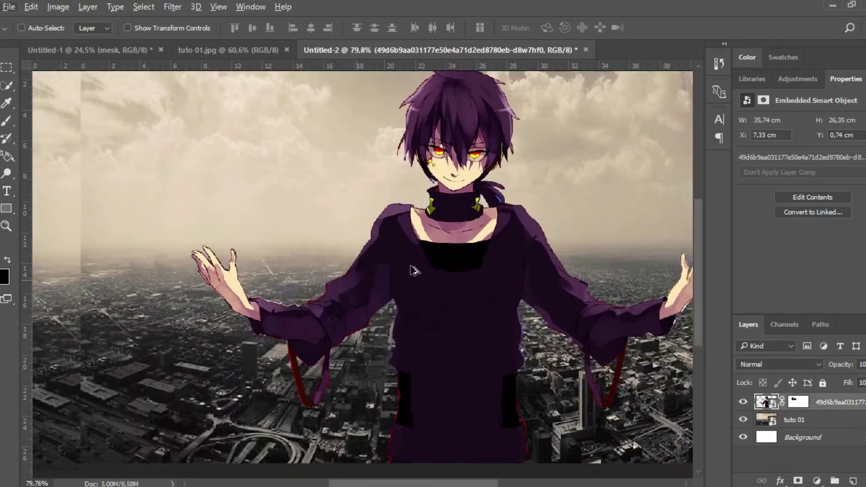
scroll(377, 251, up, 1)
scroll(435, 271, down, 3)
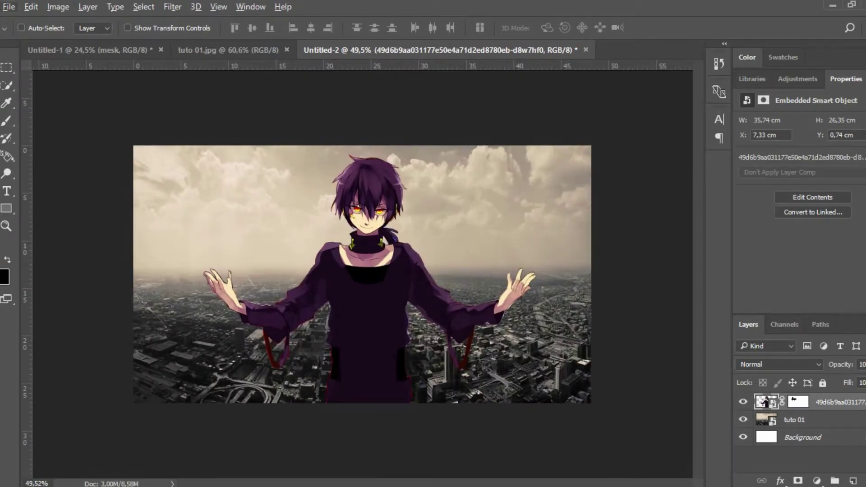
click(810, 480)
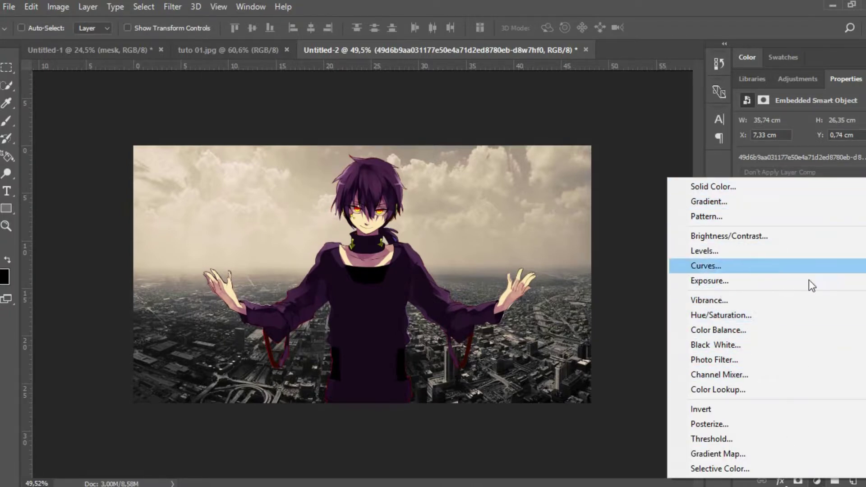
- Add a Gradient fill layer using the pink-to-transparent preset
click(710, 203)
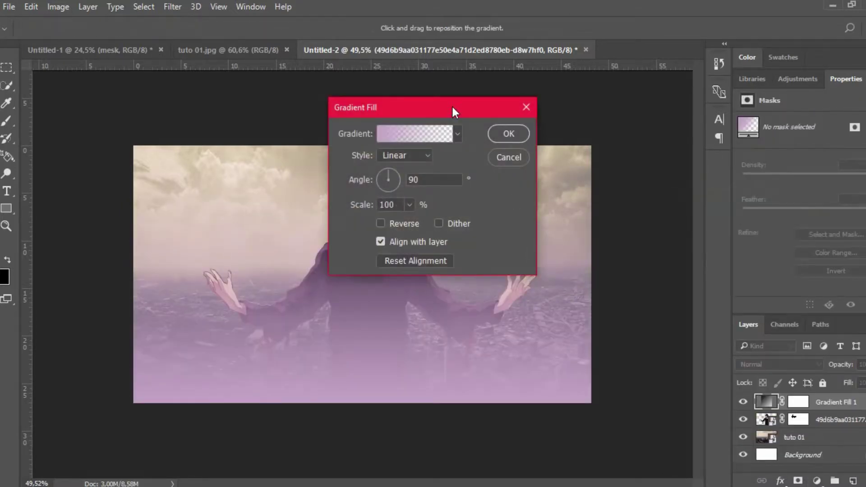
drag(452, 107, 585, 98)
click(588, 126)
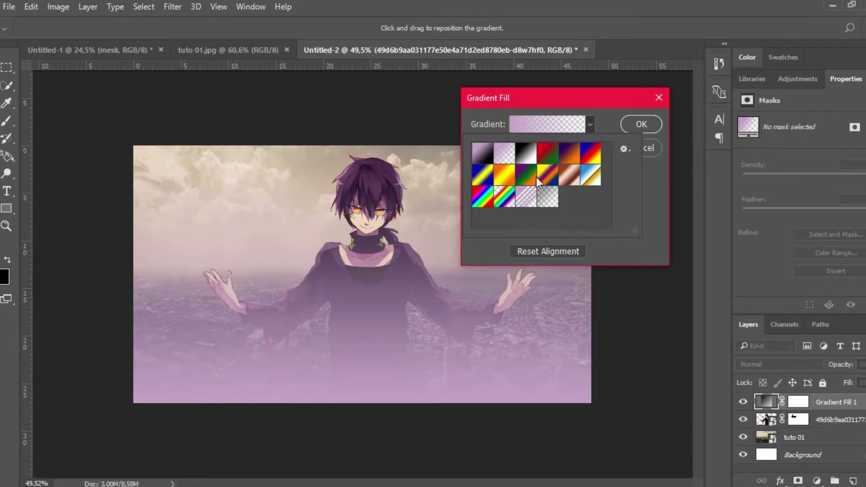
click(571, 159)
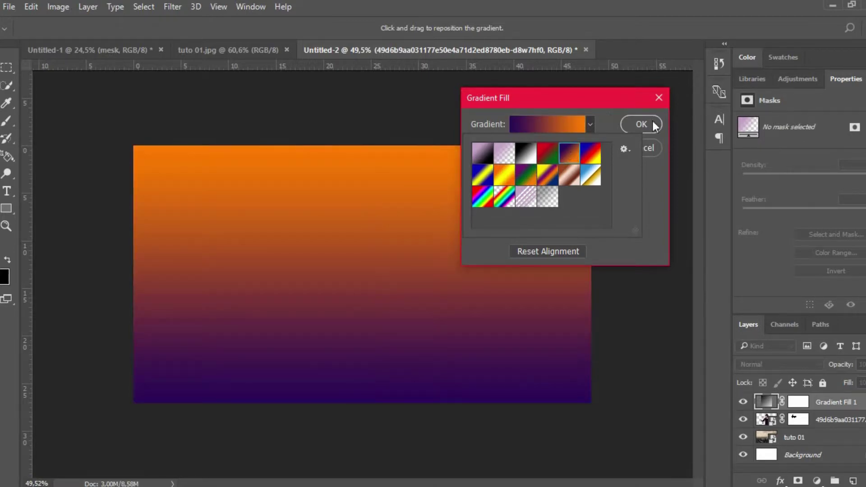
click(483, 149)
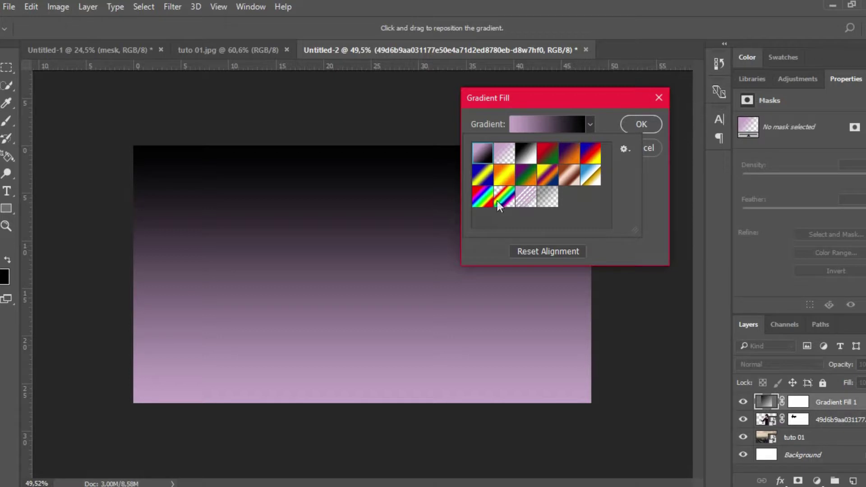
click(506, 155)
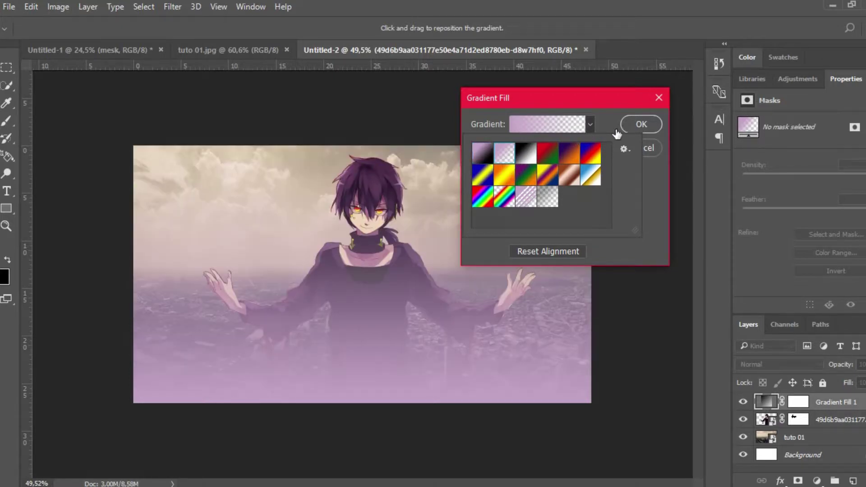
click(635, 124)
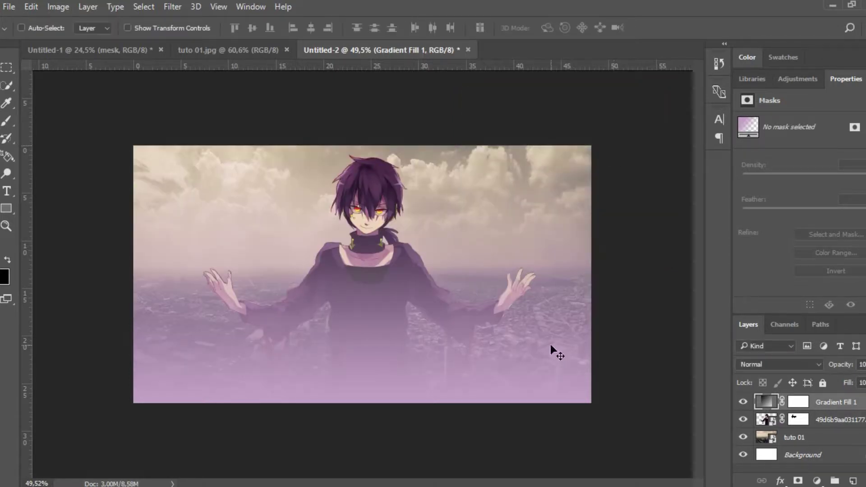
- Delete the gradient fill's layer mask, then undo to restore it
scroll(495, 356, up, 1)
scroll(496, 361, up, 2)
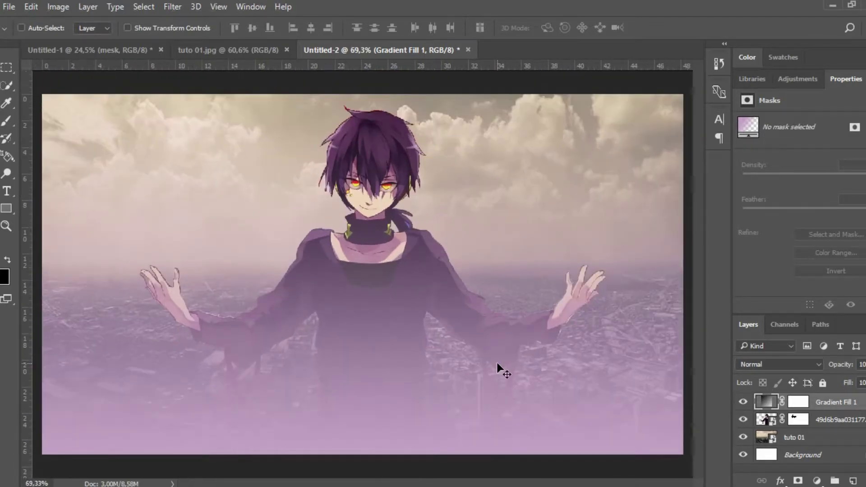
scroll(498, 365, down, 2)
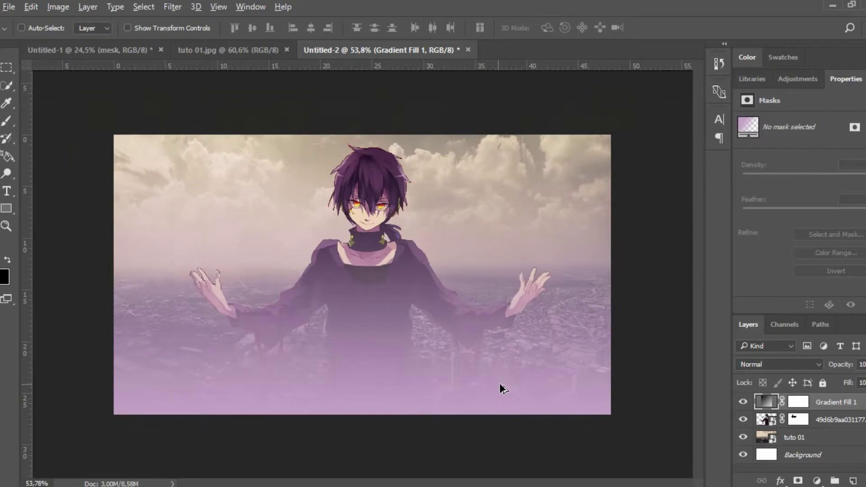
click(797, 403)
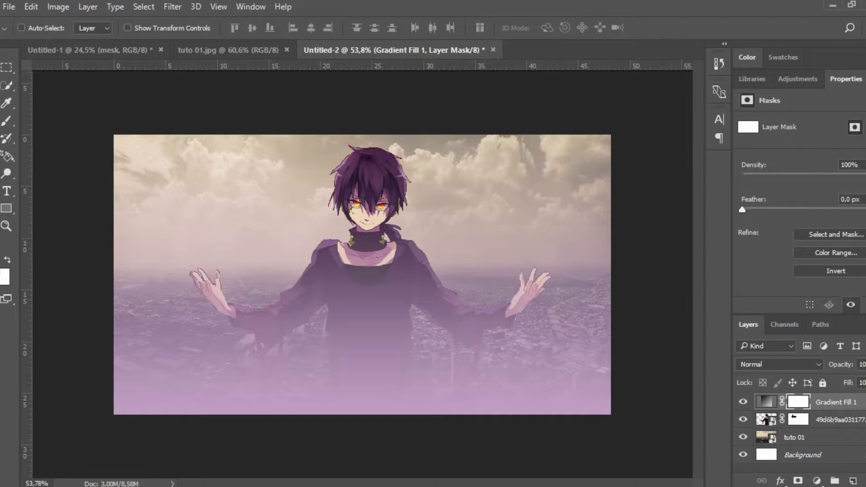
key(Delete)
click(350, 174)
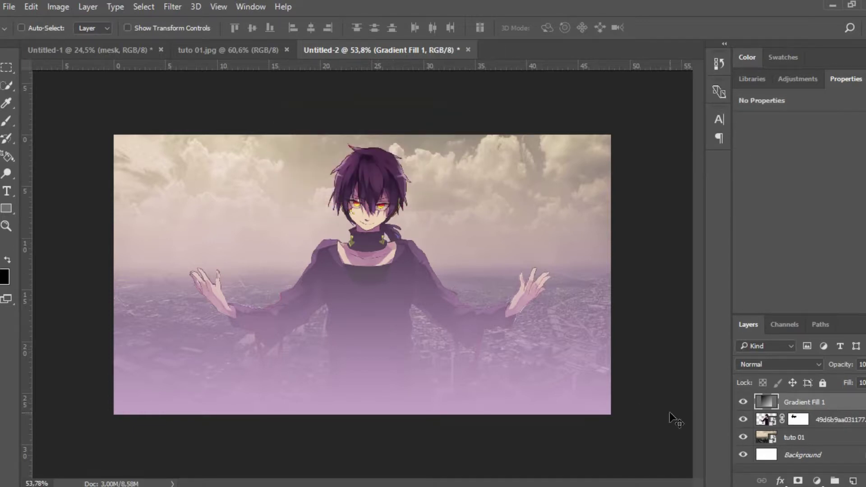
key(ctrl+z)
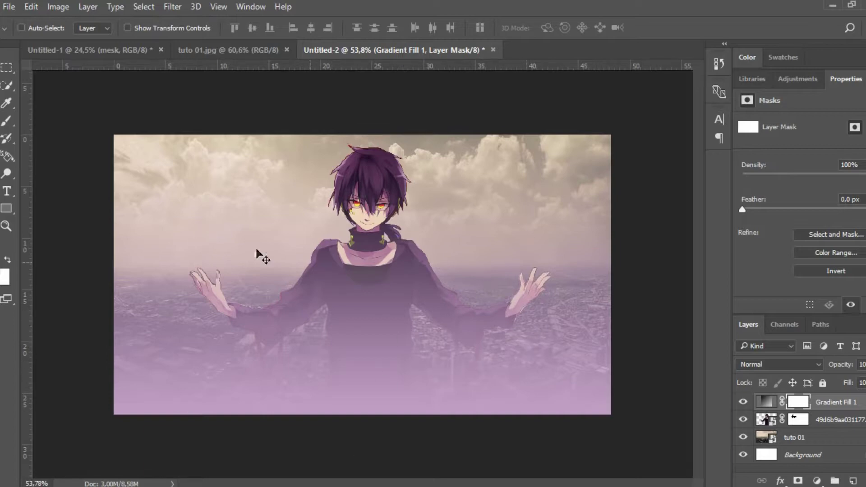
- Set the Brush tool to 177 px size with 0% hardness
click(7, 121)
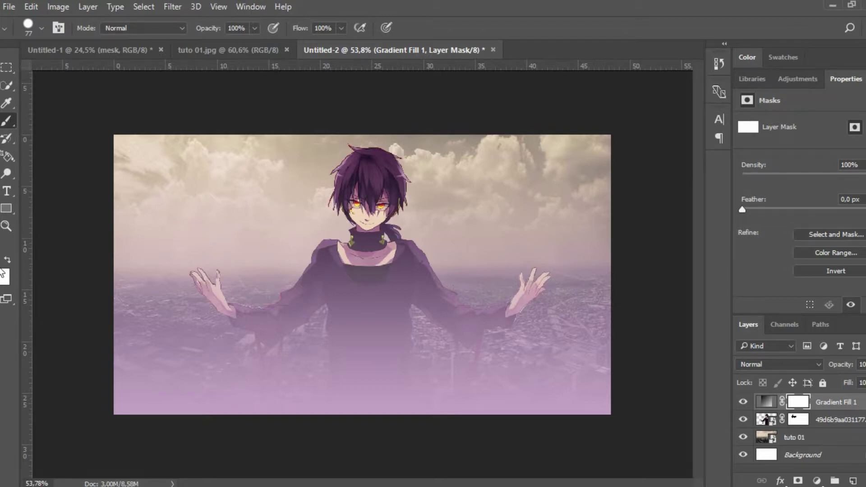
right_click(280, 262)
click(410, 287)
drag(408, 316, 353, 320)
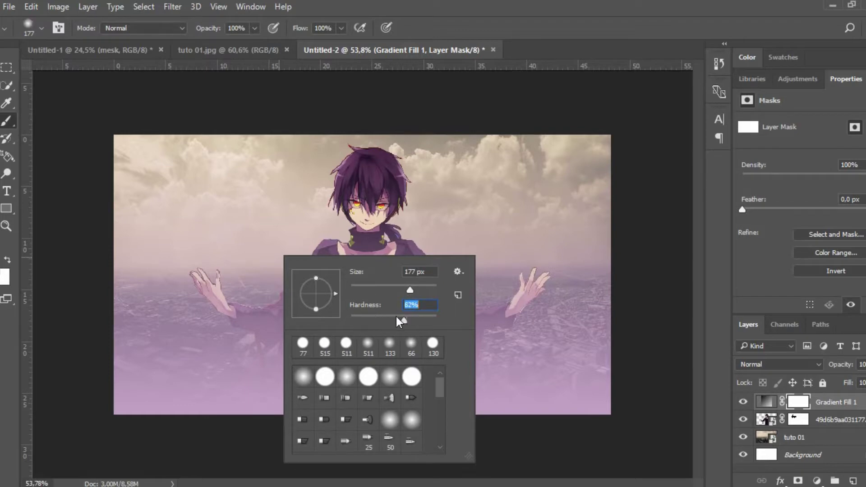
drag(390, 319, 351, 318)
click(452, 163)
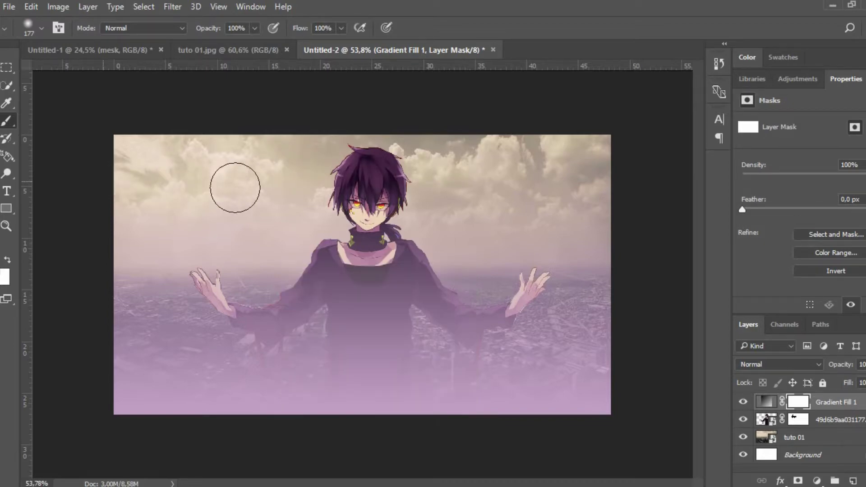
- Paint black over the chest, left side and torso on the gradient mask
mouse_move(120, 230)
mouse_down()
mouse_move(537, 257)
mouse_move(330, 251)
mouse_up()
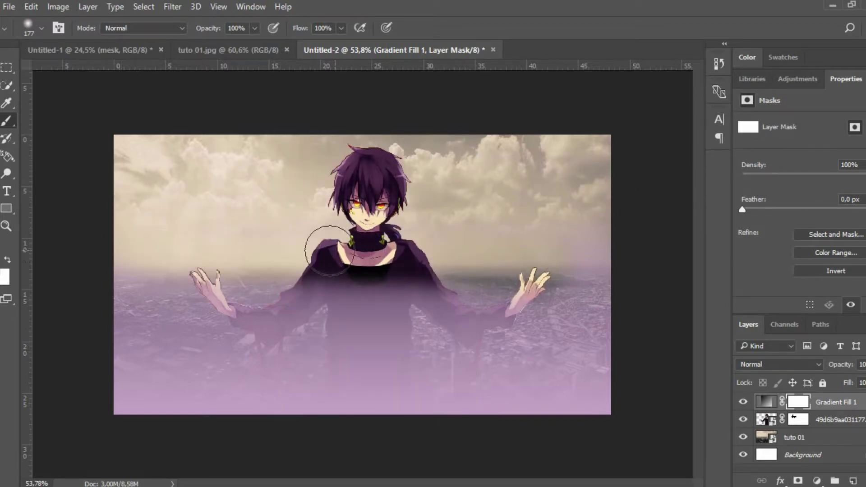
drag(241, 264, 120, 286)
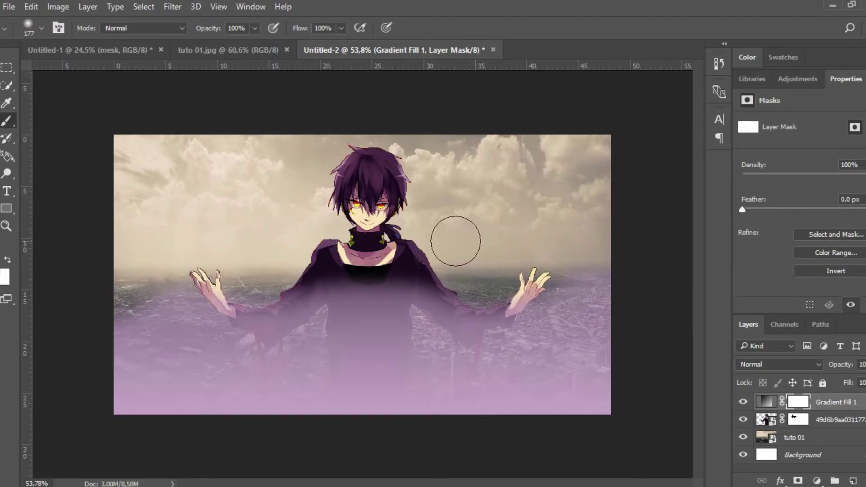
mouse_move(259, 298)
mouse_down()
mouse_move(368, 378)
mouse_move(492, 292)
mouse_move(400, 290)
mouse_move(391, 354)
mouse_move(354, 367)
mouse_move(347, 400)
mouse_move(286, 247)
mouse_move(476, 436)
mouse_move(582, 293)
mouse_move(447, 280)
mouse_up()
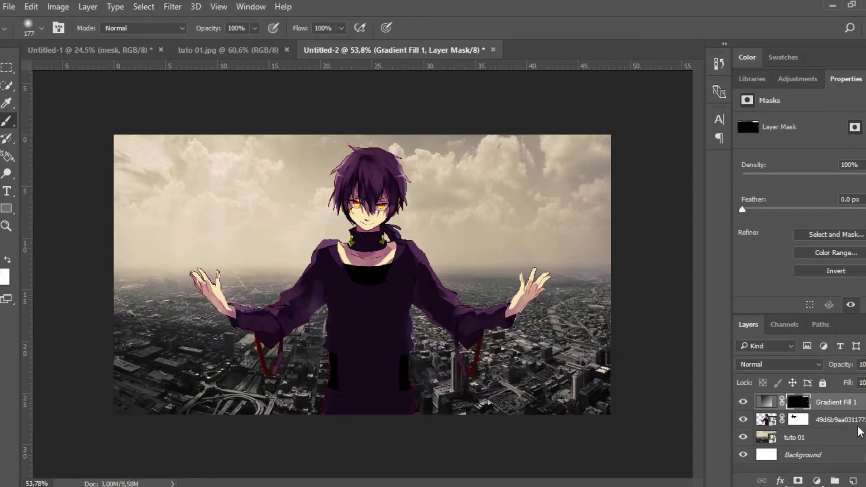
- Delete Gradient Fill 1 and add a Brightness/Contrast layer at brightness -30, contrast 100
key(Delete)
click(817, 480)
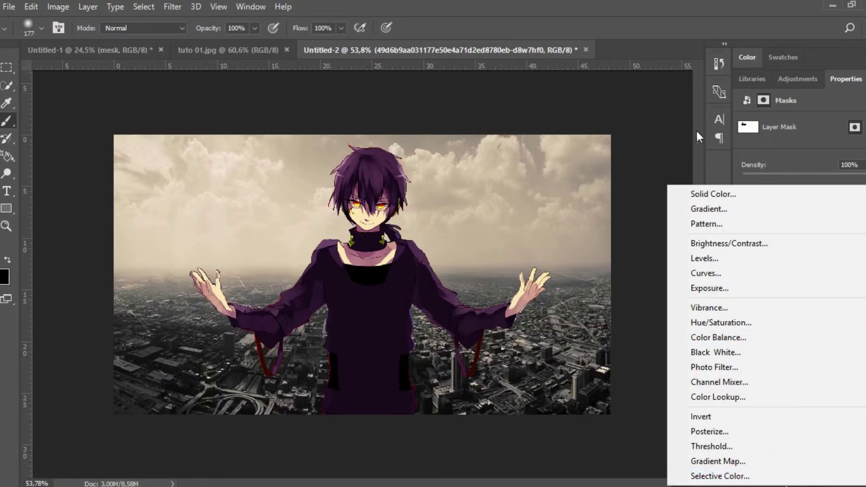
click(715, 247)
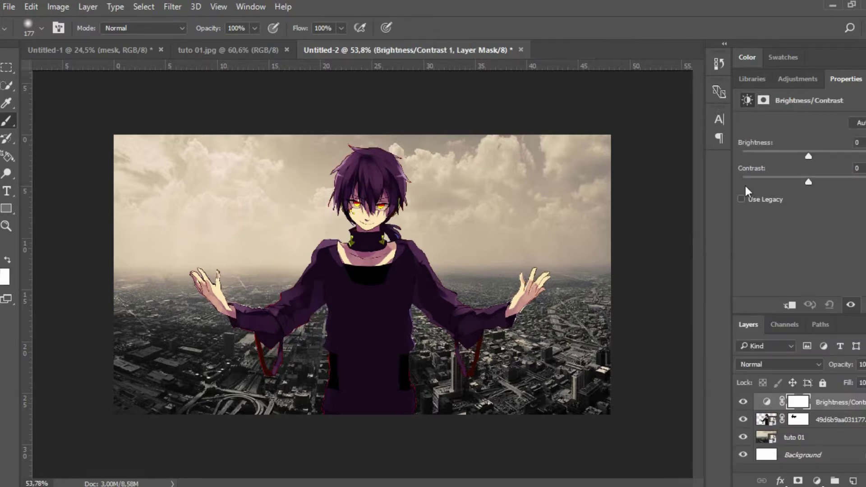
mouse_move(820, 156)
mouse_down()
mouse_move(795, 156)
mouse_move(861, 182)
mouse_up()
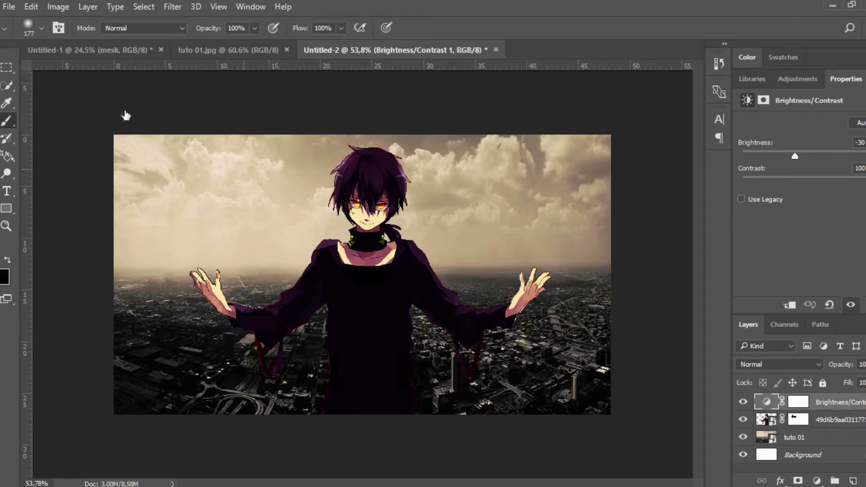
click(797, 404)
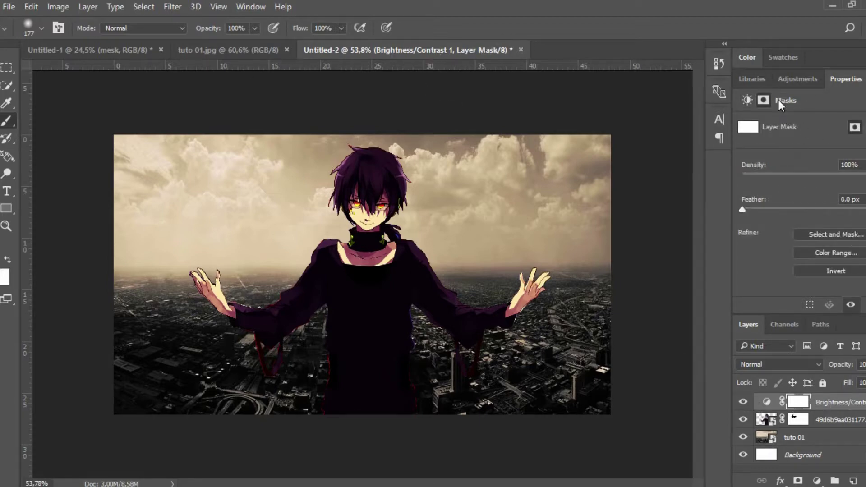
- Set the Brightness/Contrast mask density to 70% and feather to 7,4 px
click(815, 173)
drag(776, 175, 861, 175)
drag(742, 210, 842, 210)
mouse_move(787, 212)
mouse_down()
mouse_move(810, 210)
mouse_move(786, 210)
mouse_up()
click(2, 281)
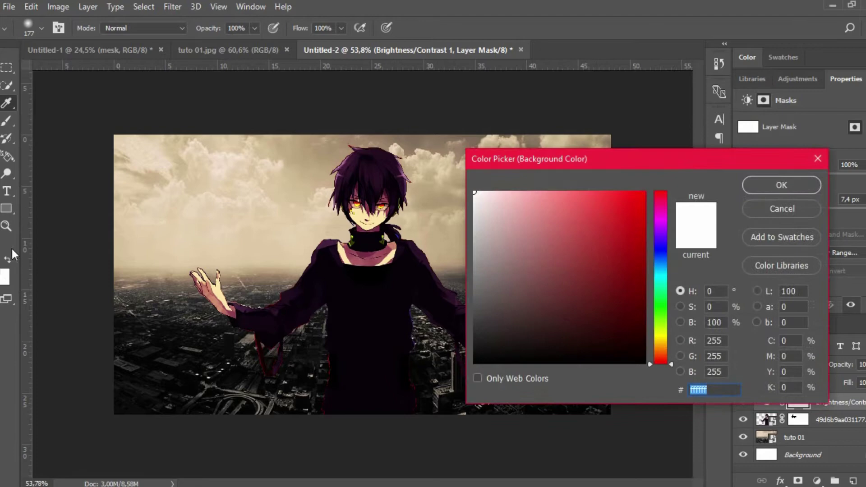
click(776, 193)
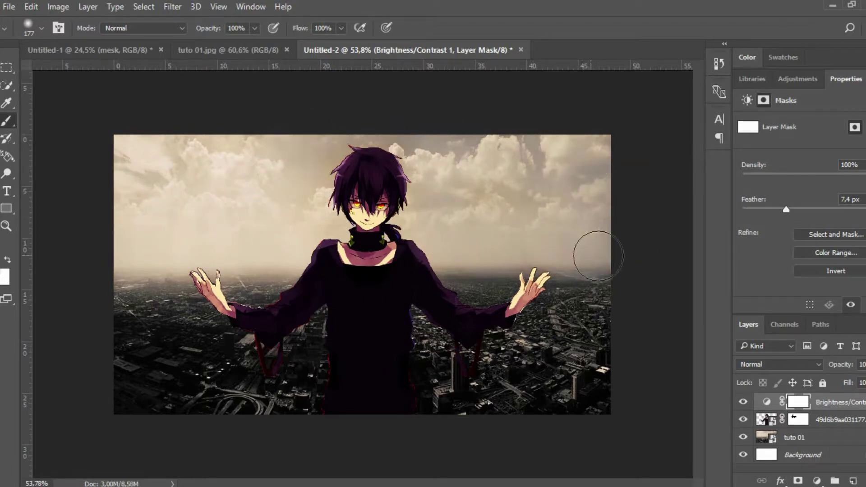
- Hide the sky on the mask, try 45,6 px feather and 51% density, then delete the layer
drag(577, 225, 474, 256)
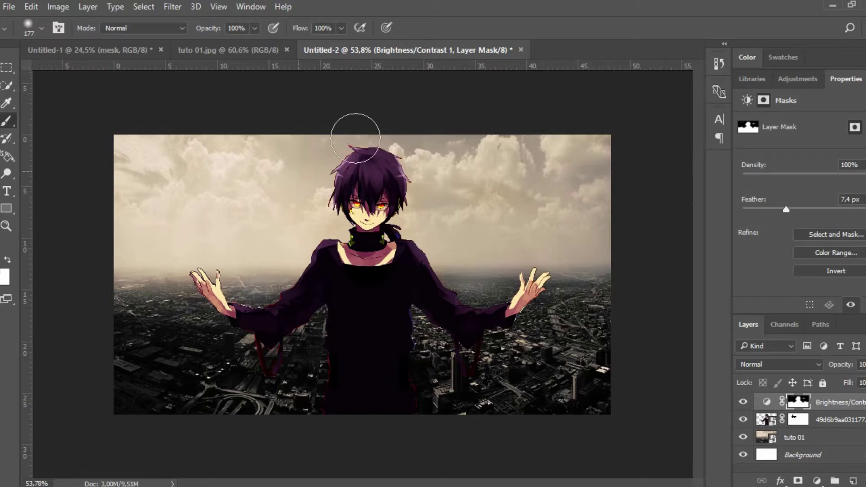
mouse_move(802, 210)
mouse_down()
mouse_move(787, 209)
mouse_move(856, 209)
mouse_move(761, 215)
mouse_move(838, 211)
mouse_up()
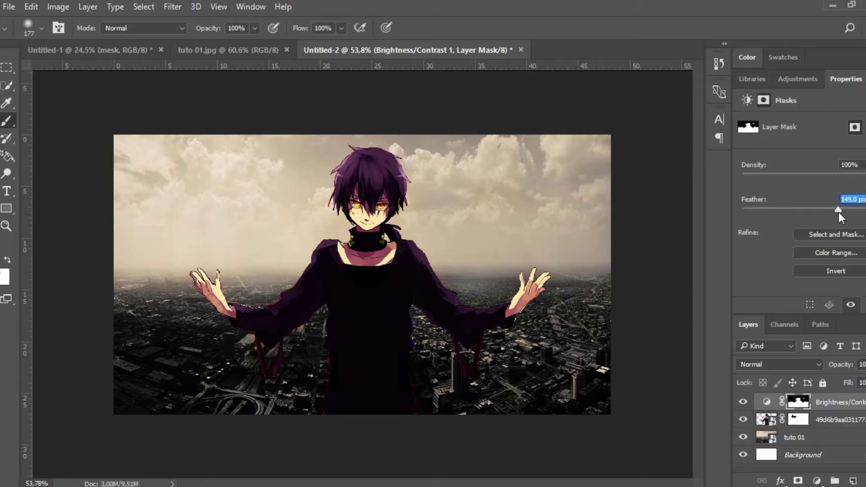
drag(780, 210, 812, 211)
drag(812, 173, 799, 175)
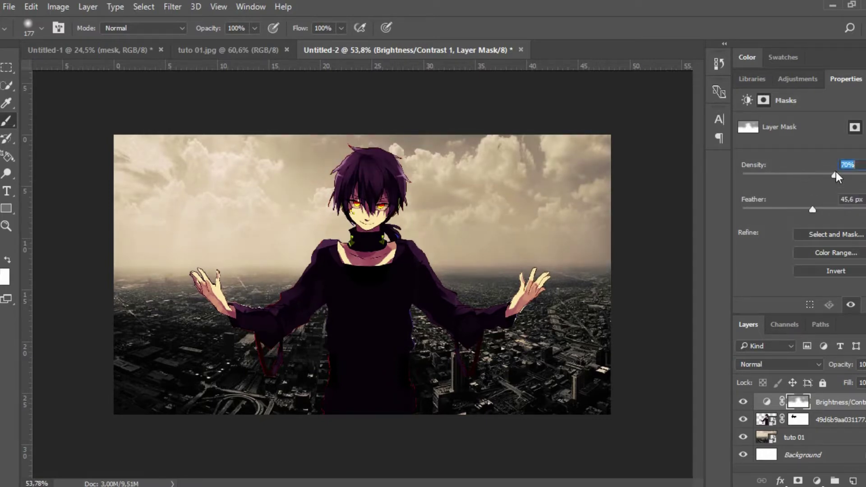
drag(834, 175, 809, 176)
key(Delete)
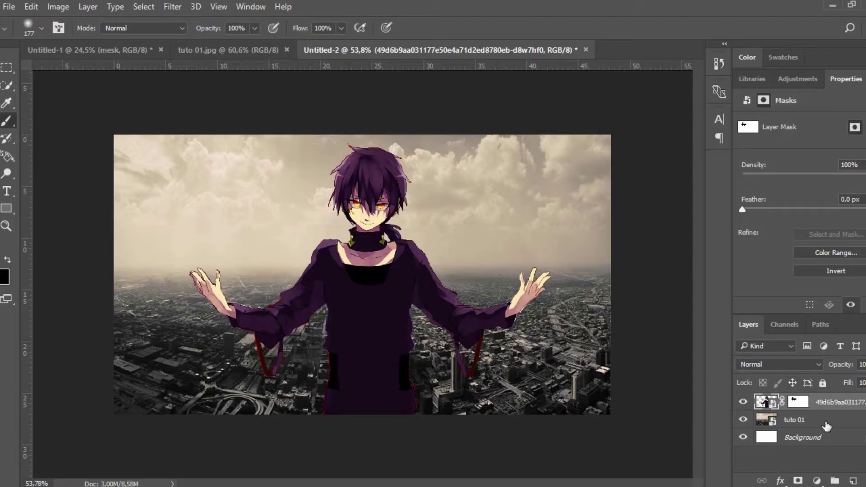
- Move the tuto 01 layer above the character layer and toggle its visibility off and on
click(9, 7)
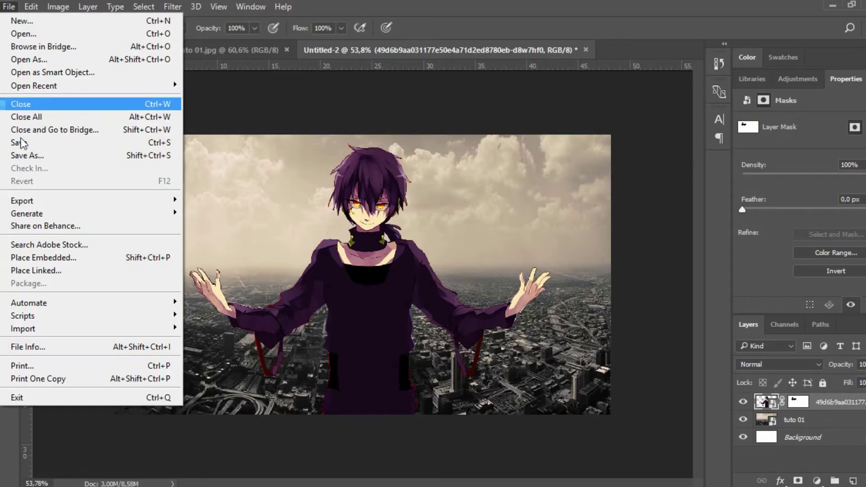
click(791, 424)
click(798, 402)
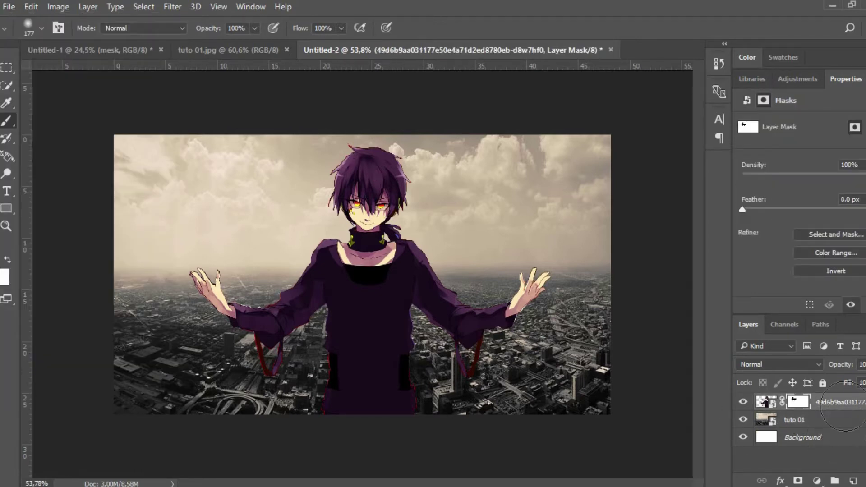
key(ctrl+2)
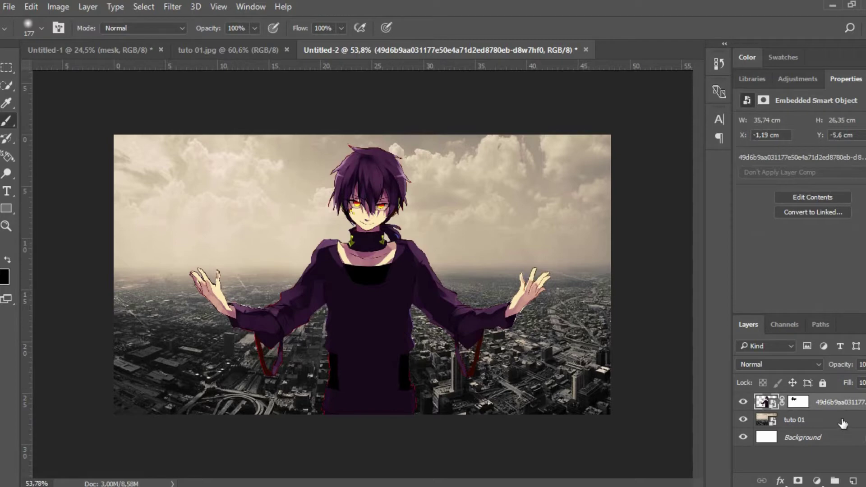
click(841, 419)
click(842, 408)
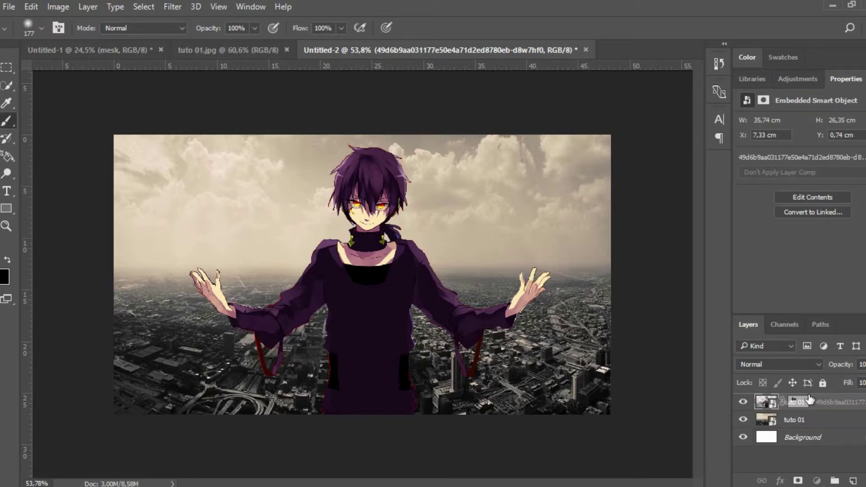
drag(803, 423, 803, 398)
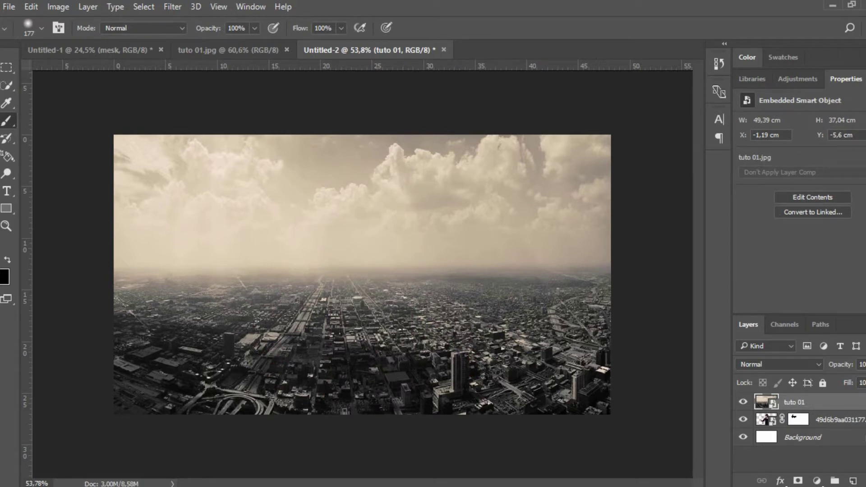
click(742, 402)
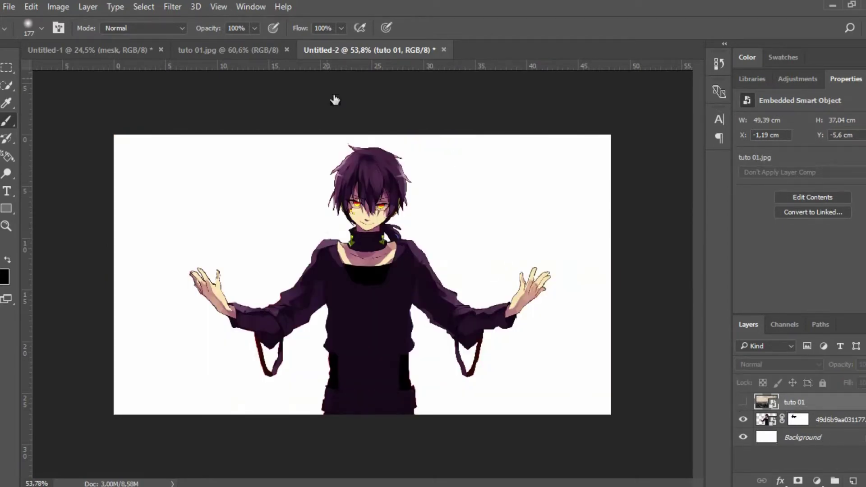
click(742, 403)
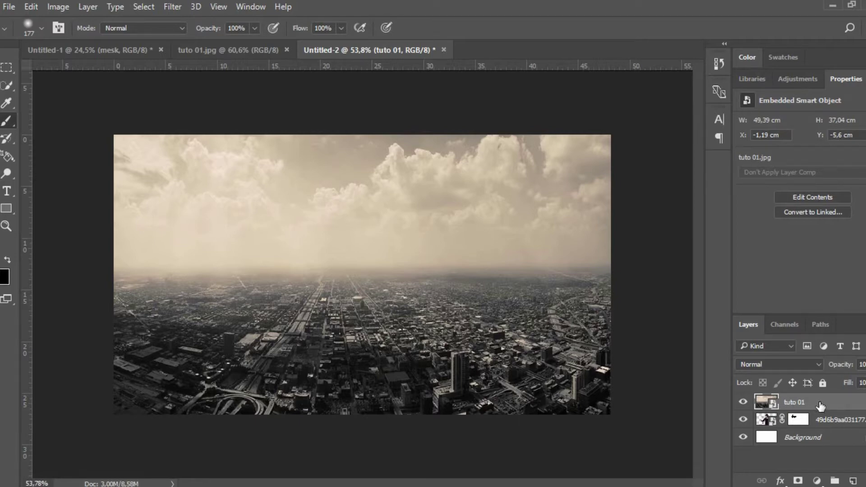
- Clip tuto 01 to the character with Create Clipping Mask and drag it upward inside the figure
right_click(820, 406)
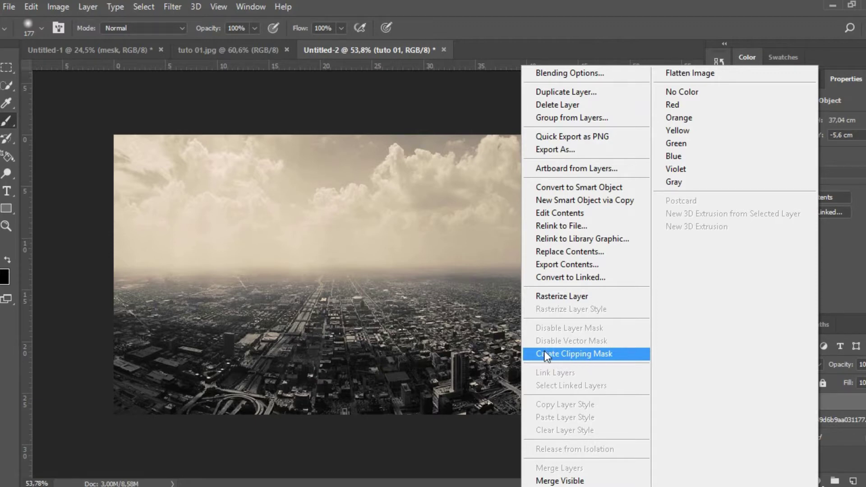
click(593, 354)
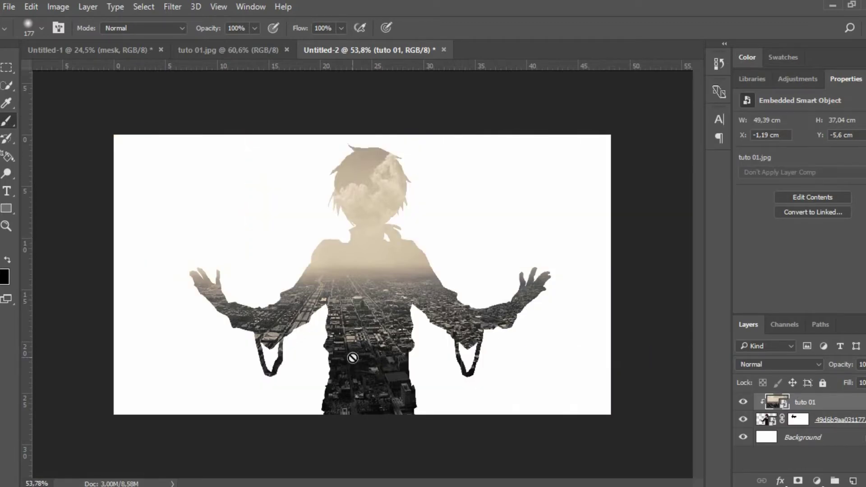
key(v)
drag(433, 323, 451, 314)
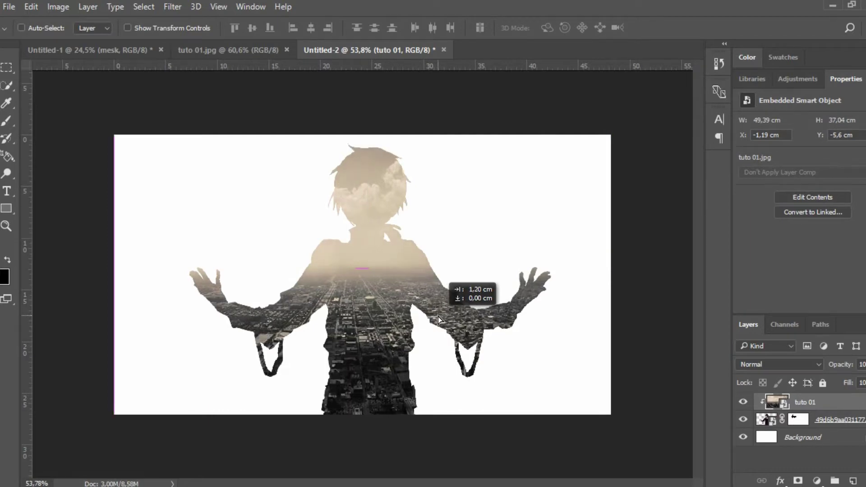
mouse_move(496, 311)
mouse_down()
mouse_move(384, 313)
mouse_move(482, 309)
mouse_move(405, 314)
mouse_move(388, 288)
mouse_move(373, 362)
mouse_move(449, 264)
mouse_move(440, 174)
mouse_move(412, 166)
mouse_move(435, 101)
mouse_move(391, 98)
mouse_move(478, 104)
mouse_up()
- Undo the photo move, put the character layer back above tuto 01, and disable Auto-Select
click(819, 421)
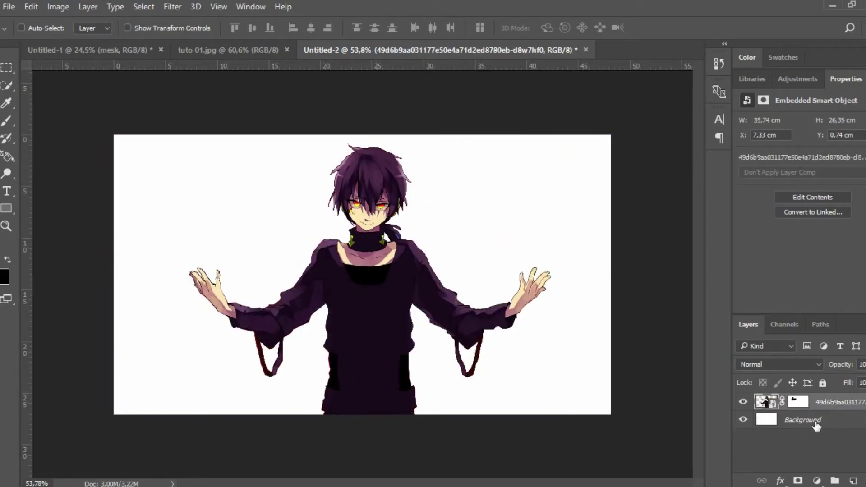
click(816, 404)
key(ctrl+z)
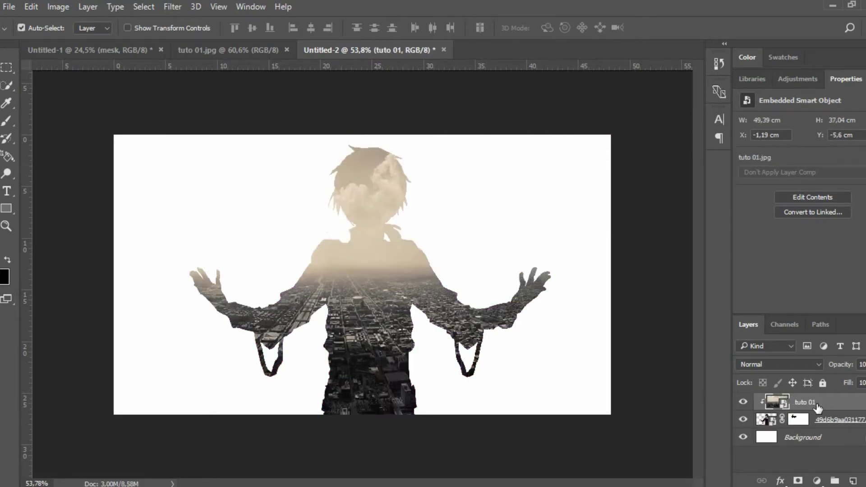
drag(817, 419, 819, 407)
key(ctrl)
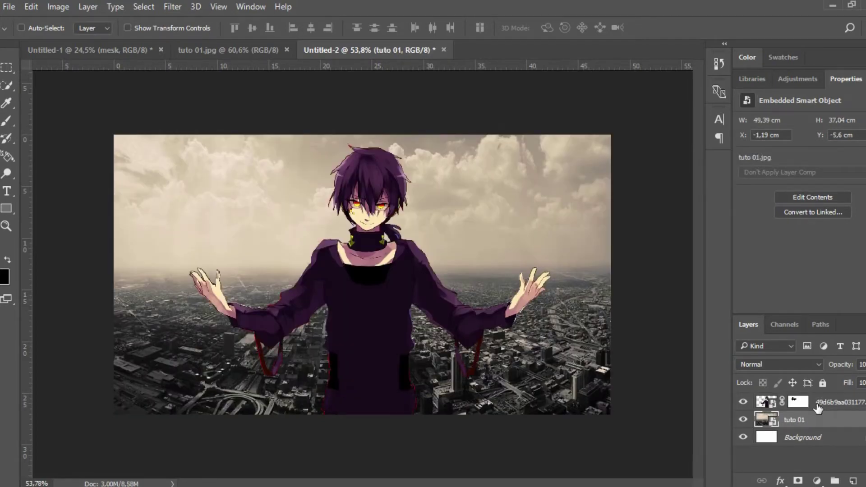
click(818, 406)
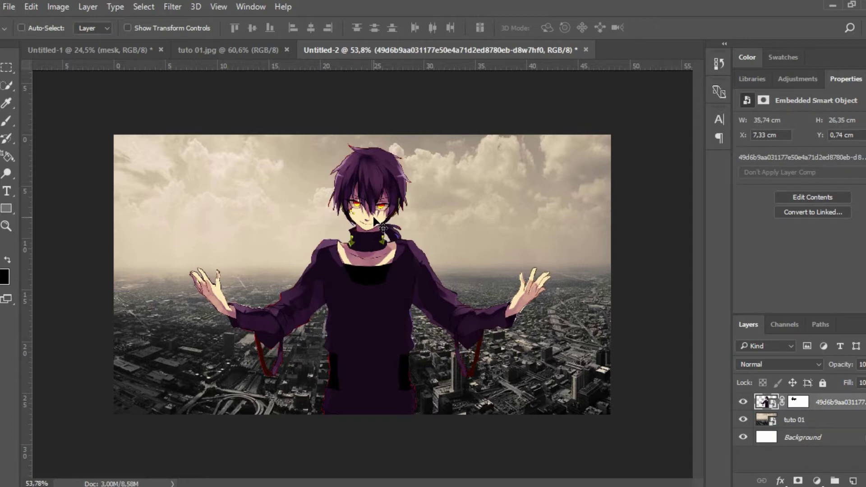
- Switch to the separate tuto 01.jpg document
scroll(382, 225, up, 3)
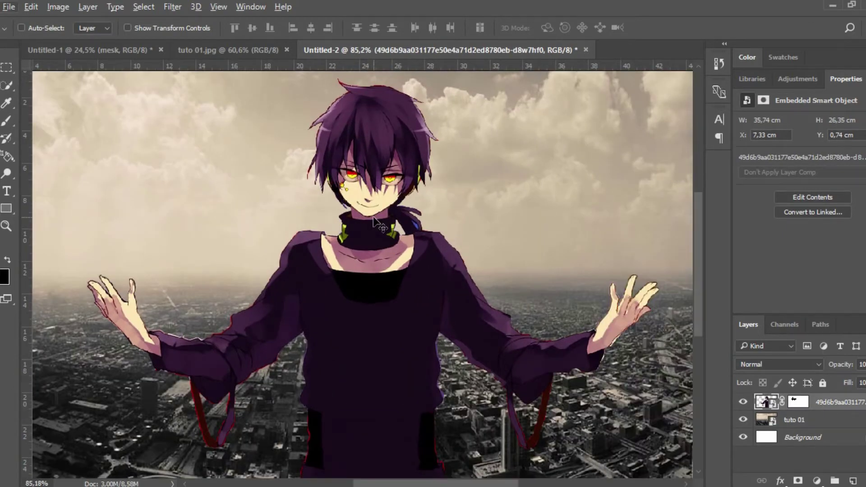
scroll(373, 220, up, 5)
scroll(373, 220, down, 3)
scroll(372, 220, down, 2)
scroll(367, 299, up, 4)
scroll(367, 299, up, 2)
scroll(367, 298, down, 3)
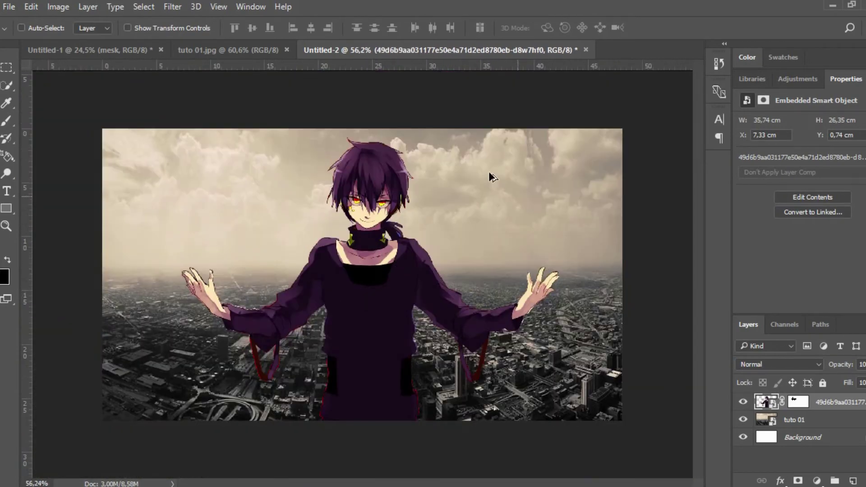
click(209, 49)
scroll(360, 276, up, 3)
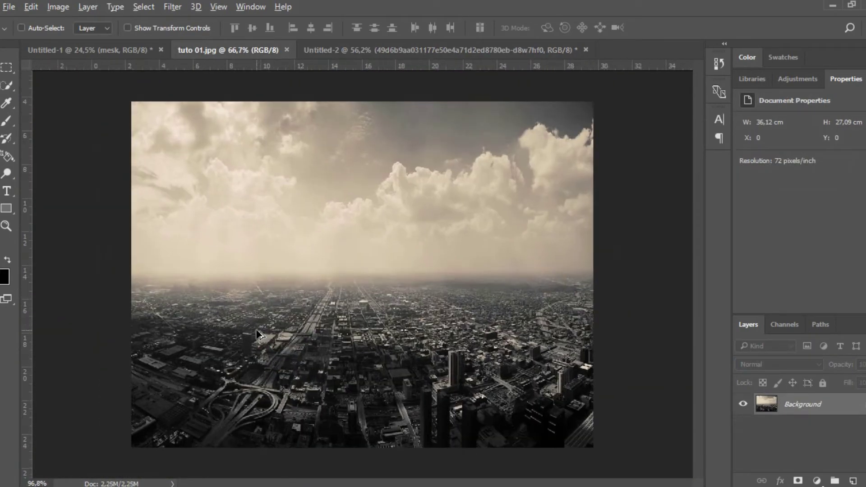
- Trace the curved horizon with Pen tool anchors from the left edge to the right edge
scroll(360, 276, down, 1)
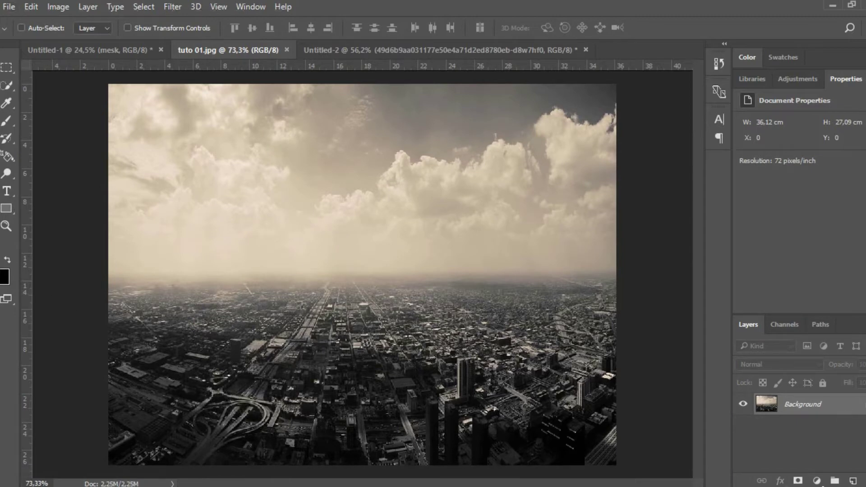
key(p)
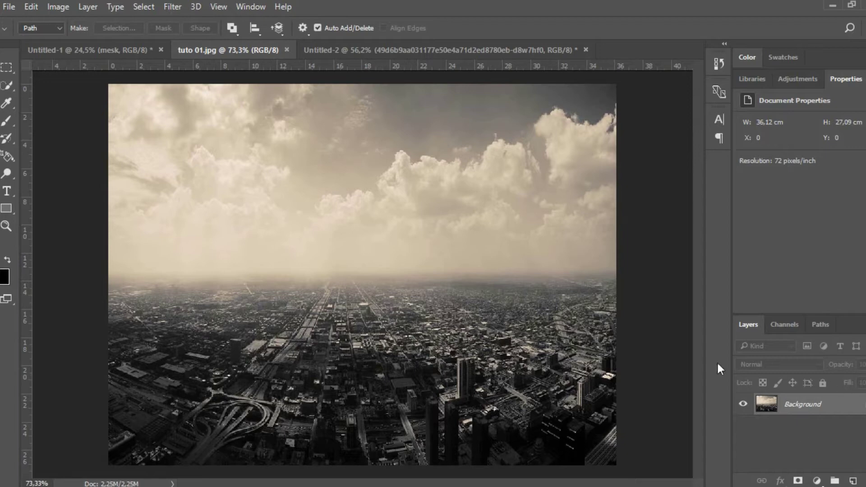
click(105, 279)
click(229, 274)
click(340, 273)
click(421, 272)
click(490, 272)
click(580, 277)
click(618, 280)
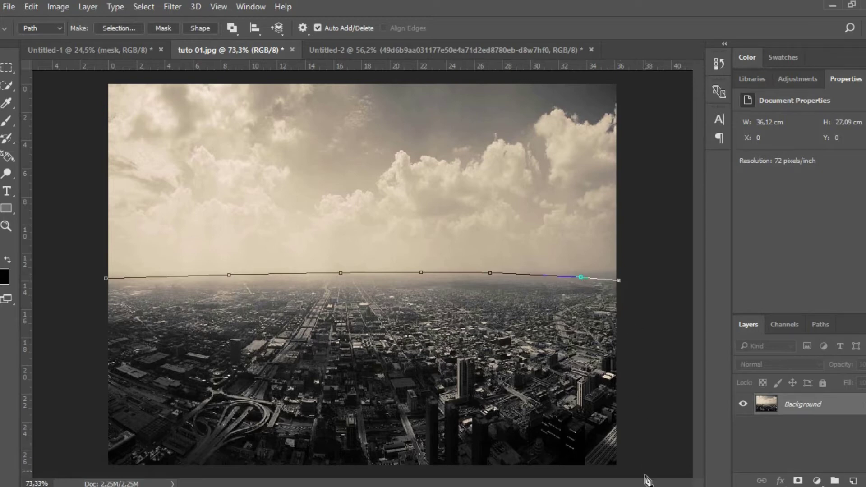
- Run the path down the right edge and along the bottom, close it, and open Make Selection
click(618, 470)
click(101, 469)
click(106, 278)
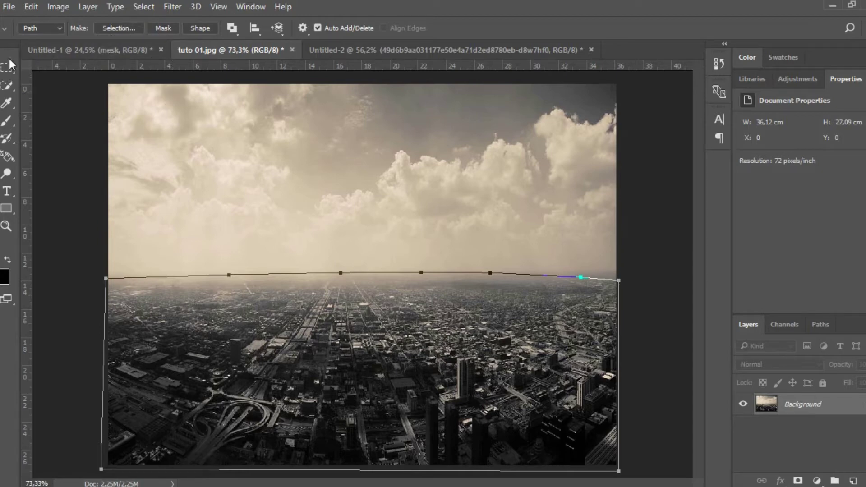
click(121, 28)
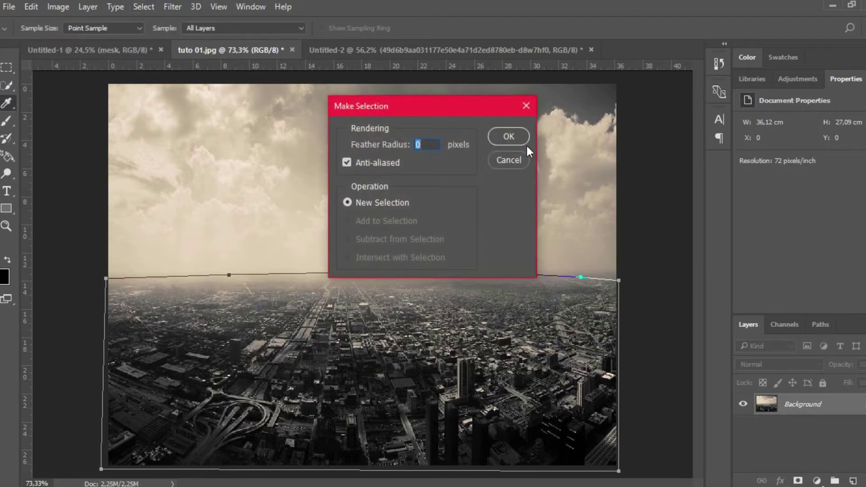
- Confirm the selection, try and undo a layer mask, then mask Layer 0 from the horizon path
click(496, 138)
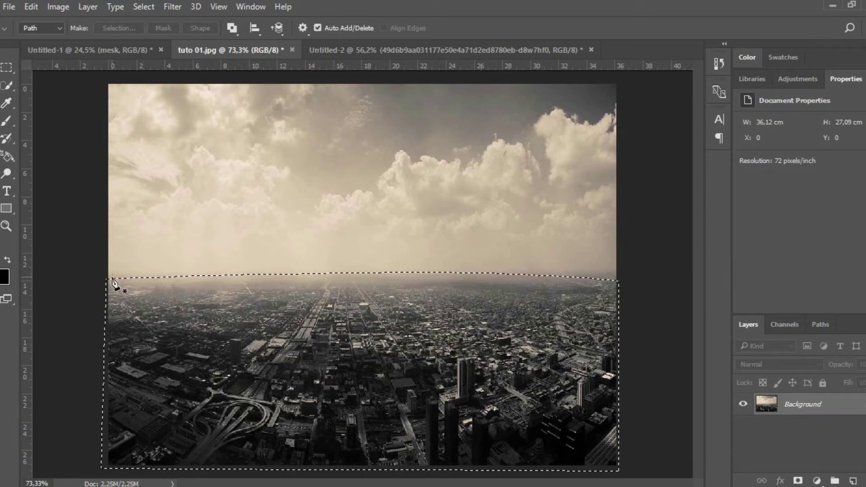
click(799, 480)
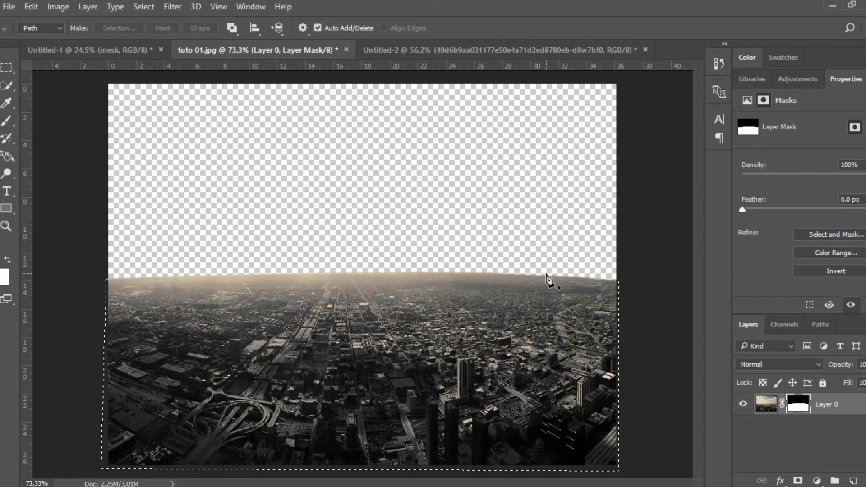
key(ctrl+alt+z)
key(ctrl+alt+z)
key(ctrl+alt+z)
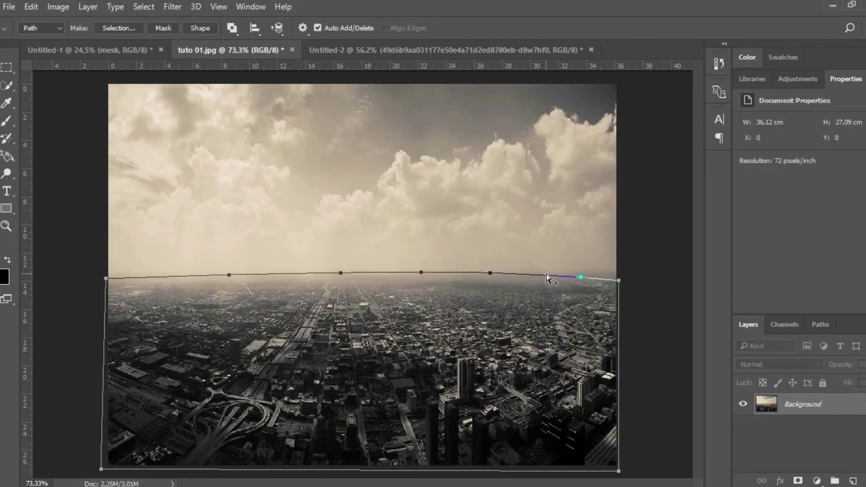
click(170, 29)
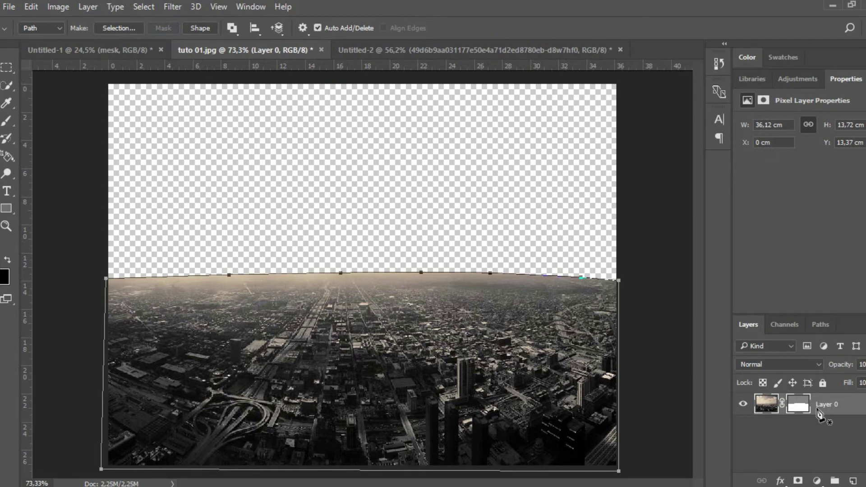
key(v)
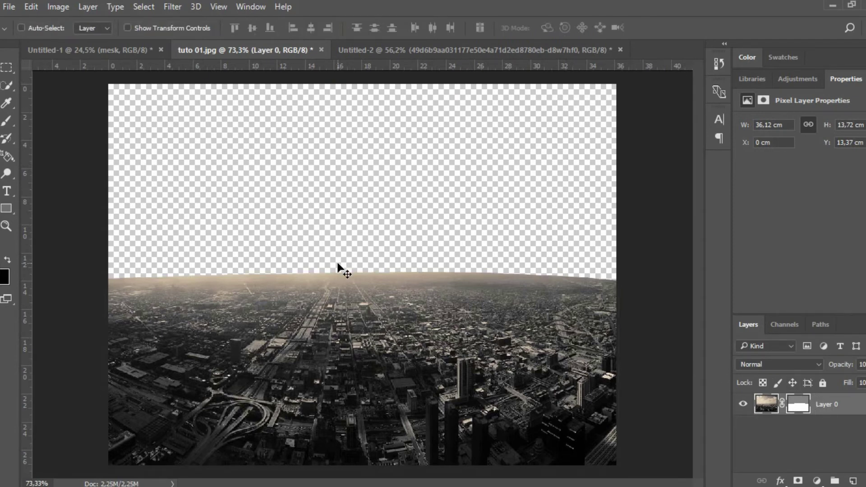
- Select the horizon path anchors, pull one up into the sky, then bring it back down
key(a)
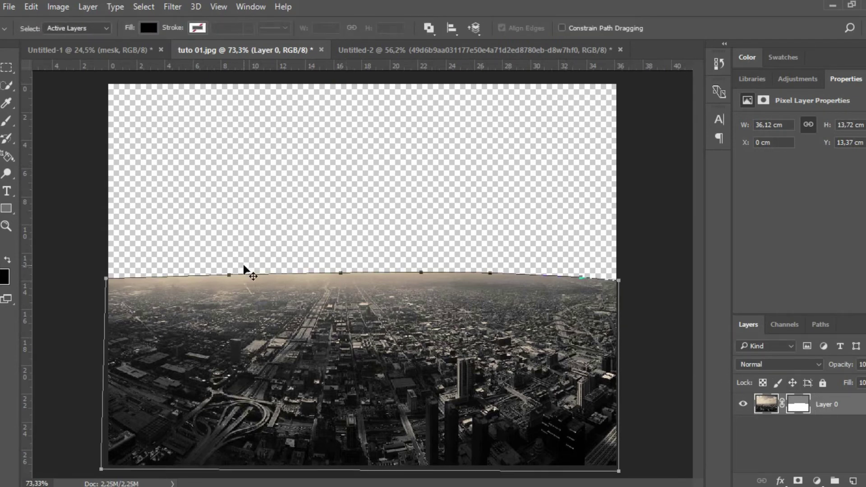
click(260, 266)
click(281, 312)
click(230, 277)
mouse_move(228, 275)
mouse_down()
mouse_move(253, 197)
mouse_move(257, 132)
mouse_move(189, 118)
mouse_move(386, 201)
mouse_move(523, 72)
mouse_up()
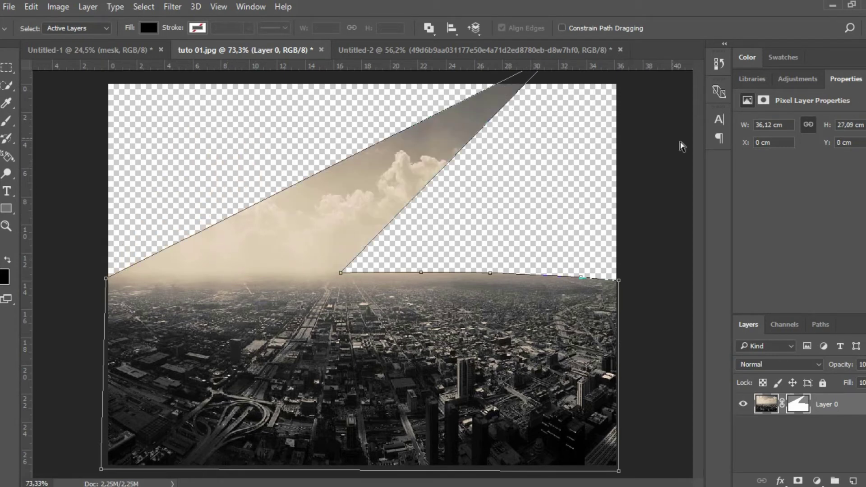
scroll(632, 228, down, 3)
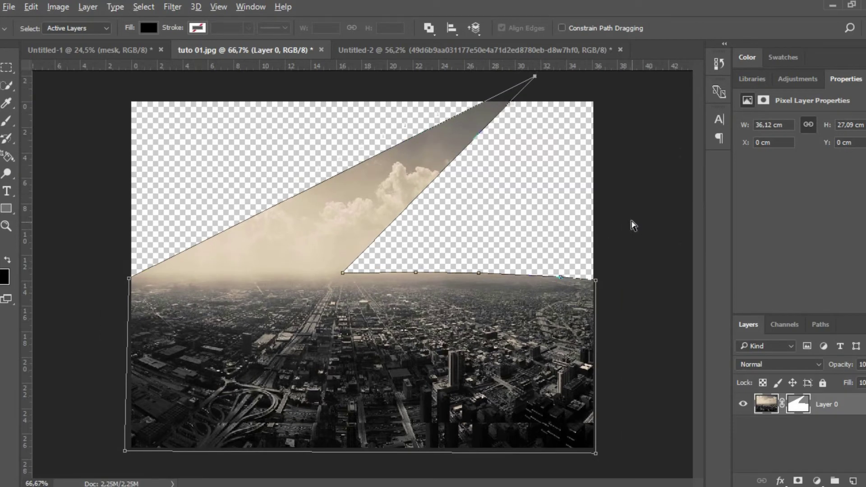
mouse_move(500, 108)
mouse_down()
mouse_move(331, 226)
mouse_move(252, 267)
mouse_up()
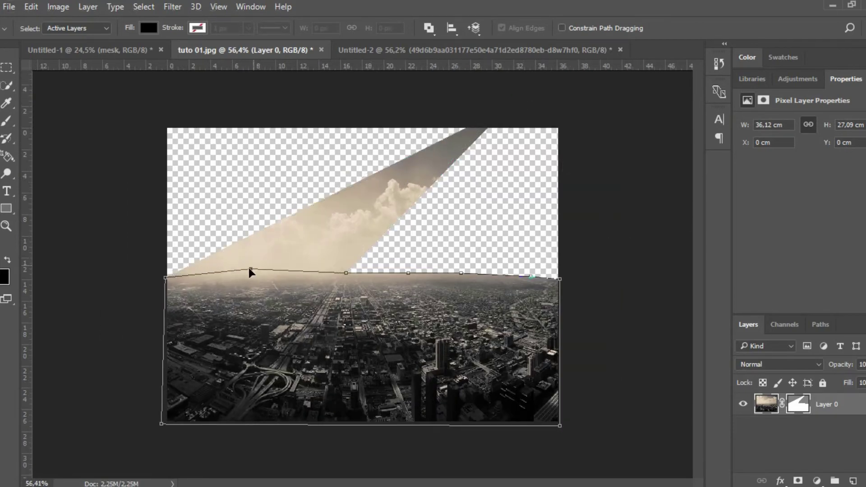
scroll(248, 273, up, 3)
- Nudge the horizon anchors into a gentle arch and close the tuto 01.jpg document
drag(230, 265, 238, 267)
drag(398, 264, 407, 259)
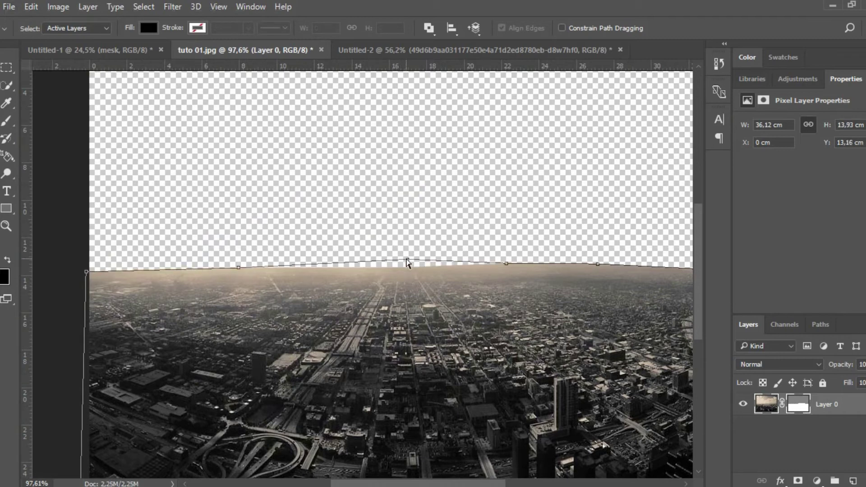
click(434, 233)
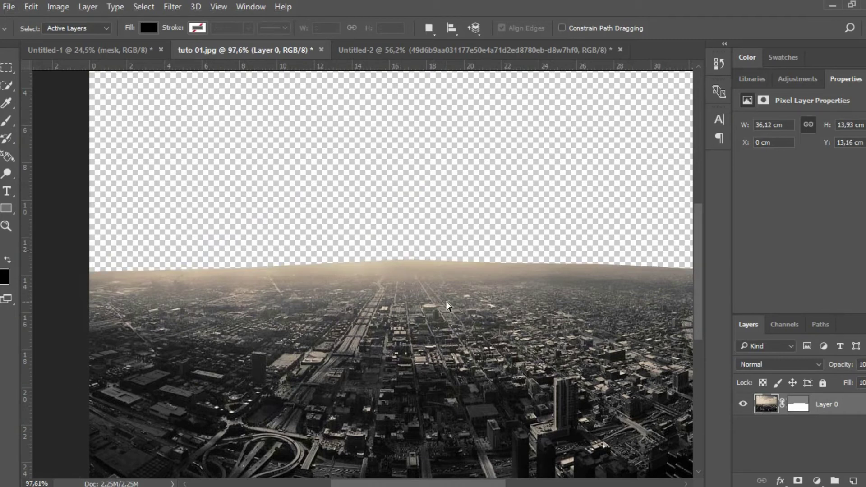
click(321, 50)
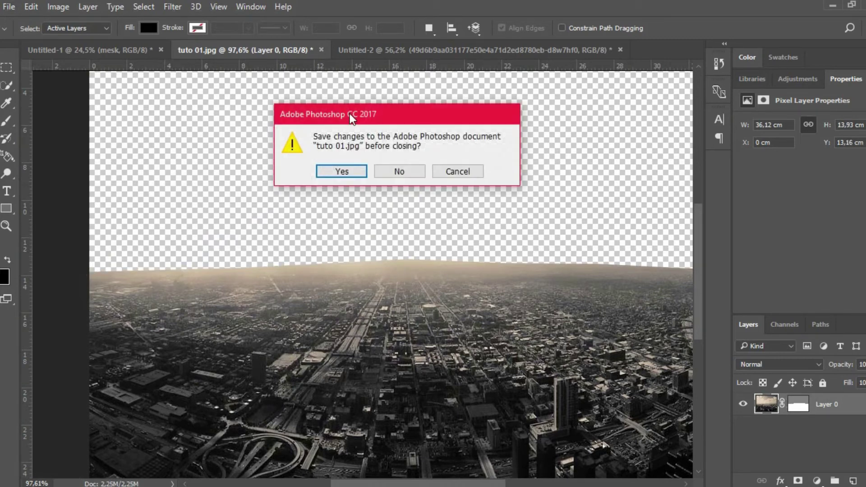
- Close tuto 01.jpg without saving and draw a widened rectangular selection around the character
click(413, 171)
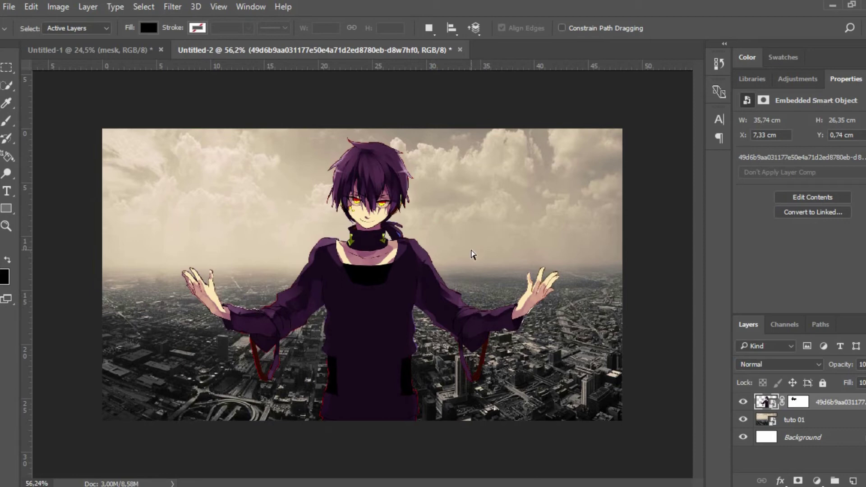
click(6, 67)
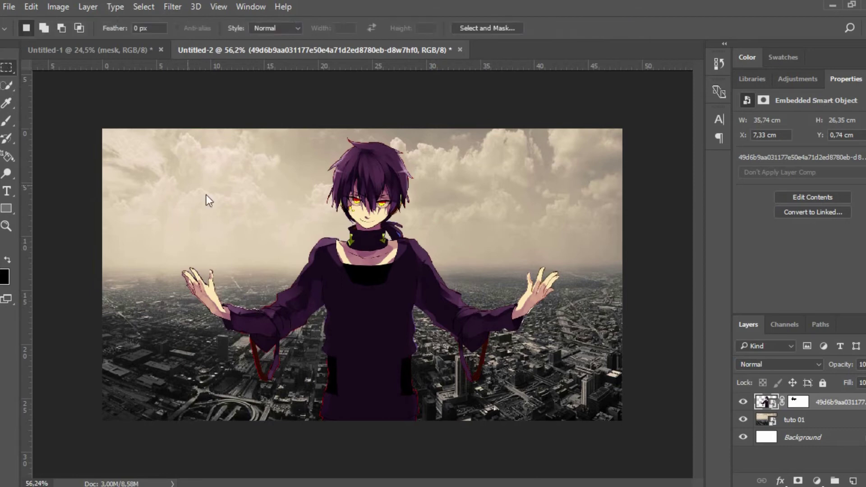
drag(188, 132, 474, 452)
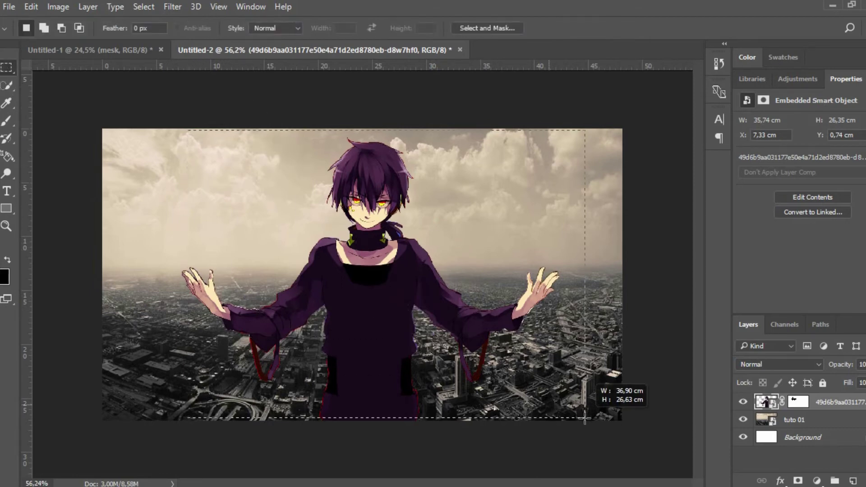
drag(474, 453, 528, 452)
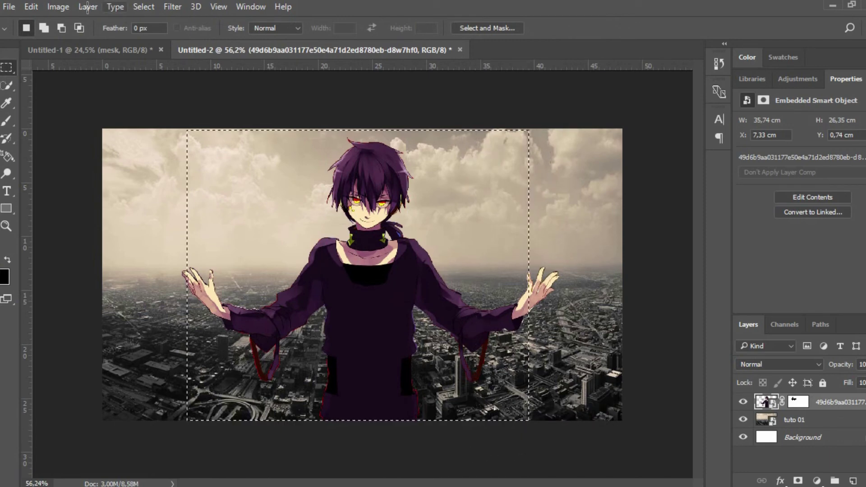
click(816, 481)
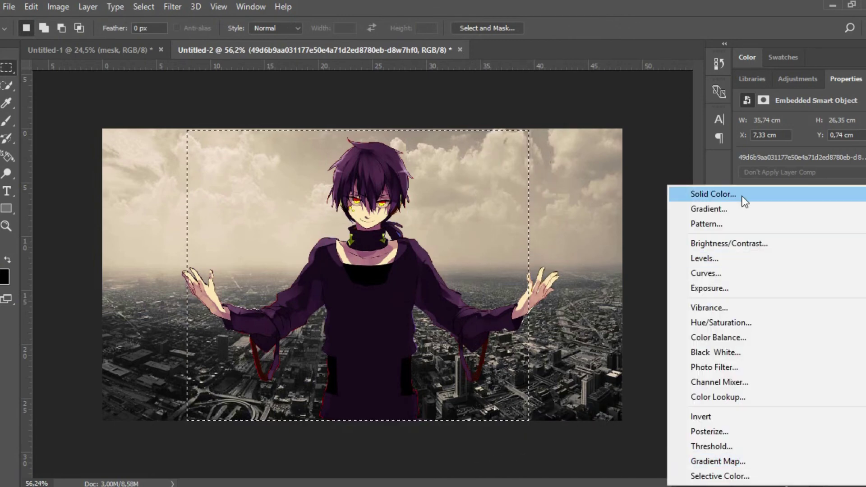
- Add a black (000000) Solid Color fill layer from the selection and invert its mask
click(689, 195)
text(000000)
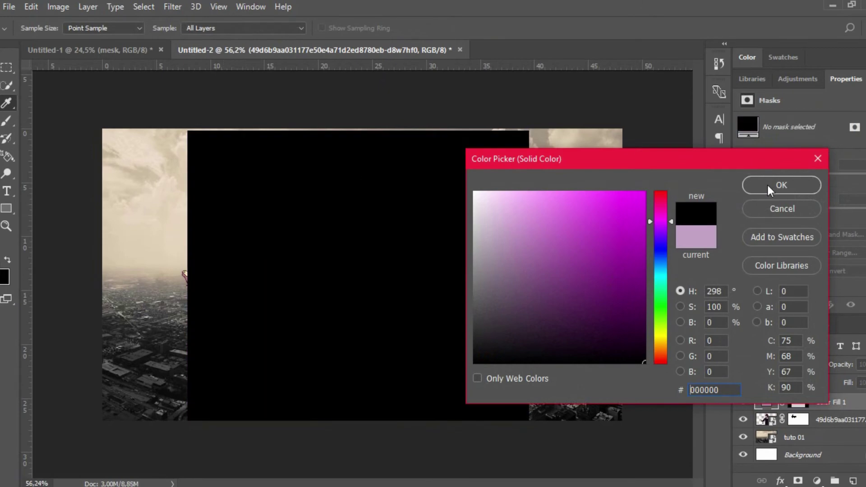
click(768, 188)
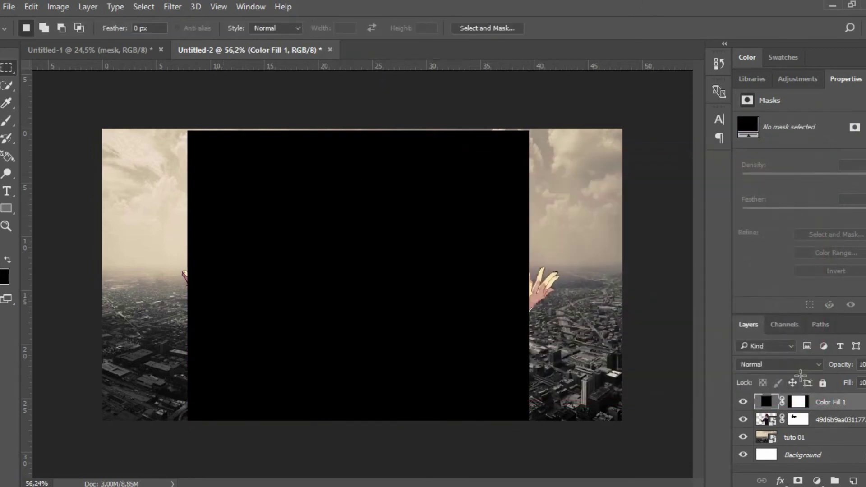
click(804, 405)
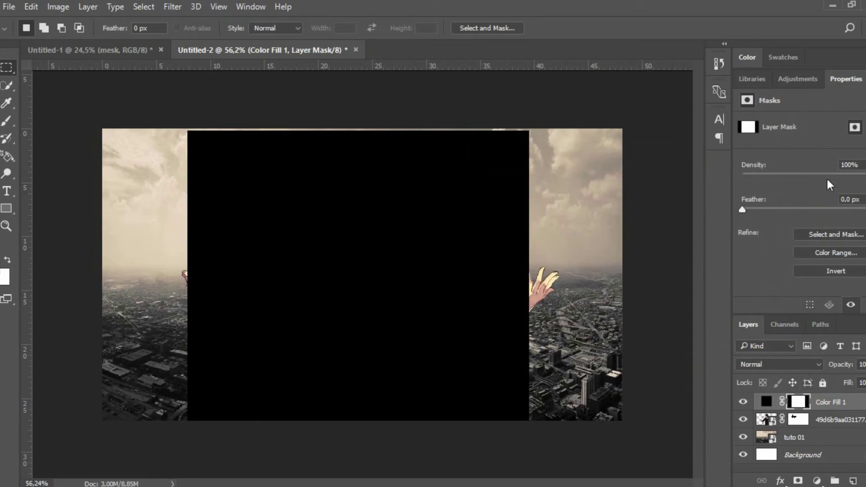
mouse_move(818, 211)
mouse_down()
mouse_move(806, 210)
mouse_move(828, 211)
mouse_move(740, 210)
mouse_up()
click(850, 272)
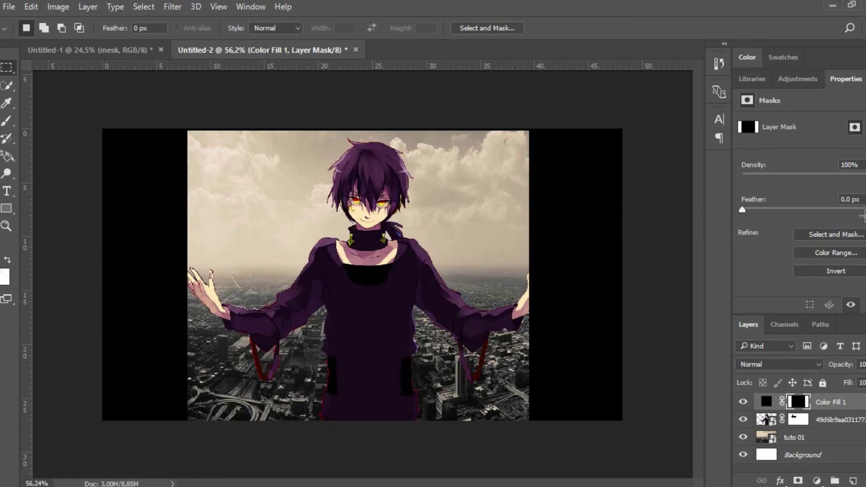
- Raise the Color Fill 1 mask feather from about 95 px to 163,2 px
click(825, 210)
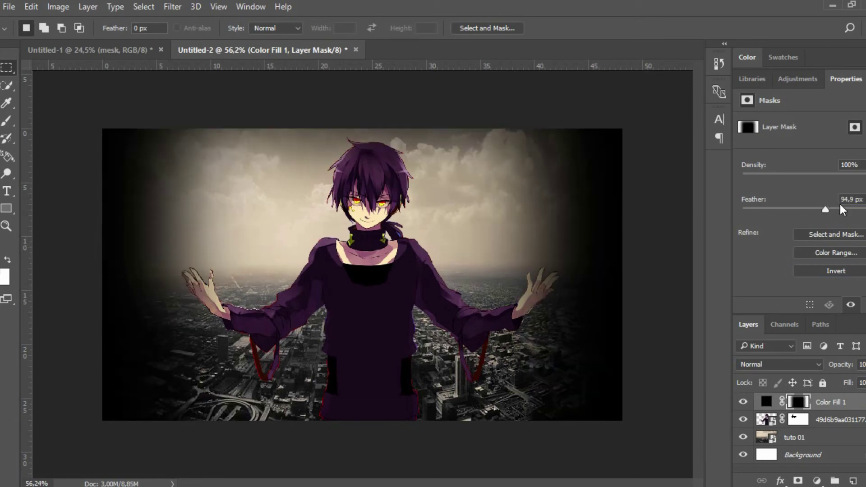
click(841, 209)
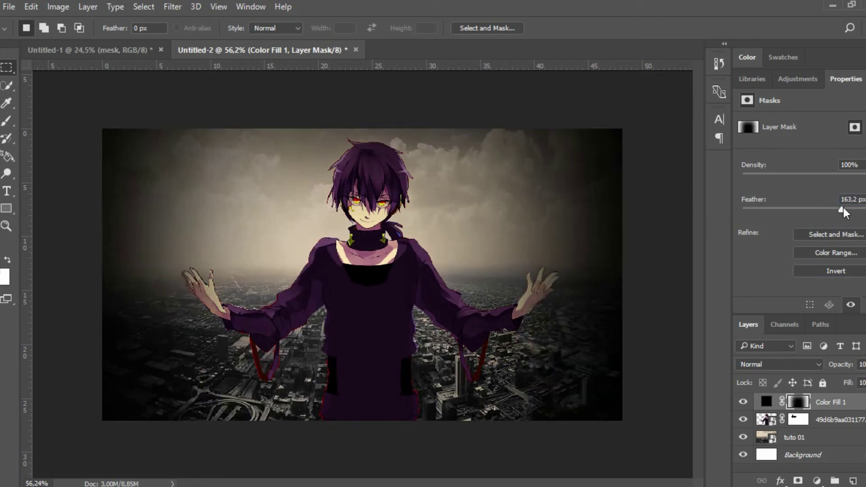